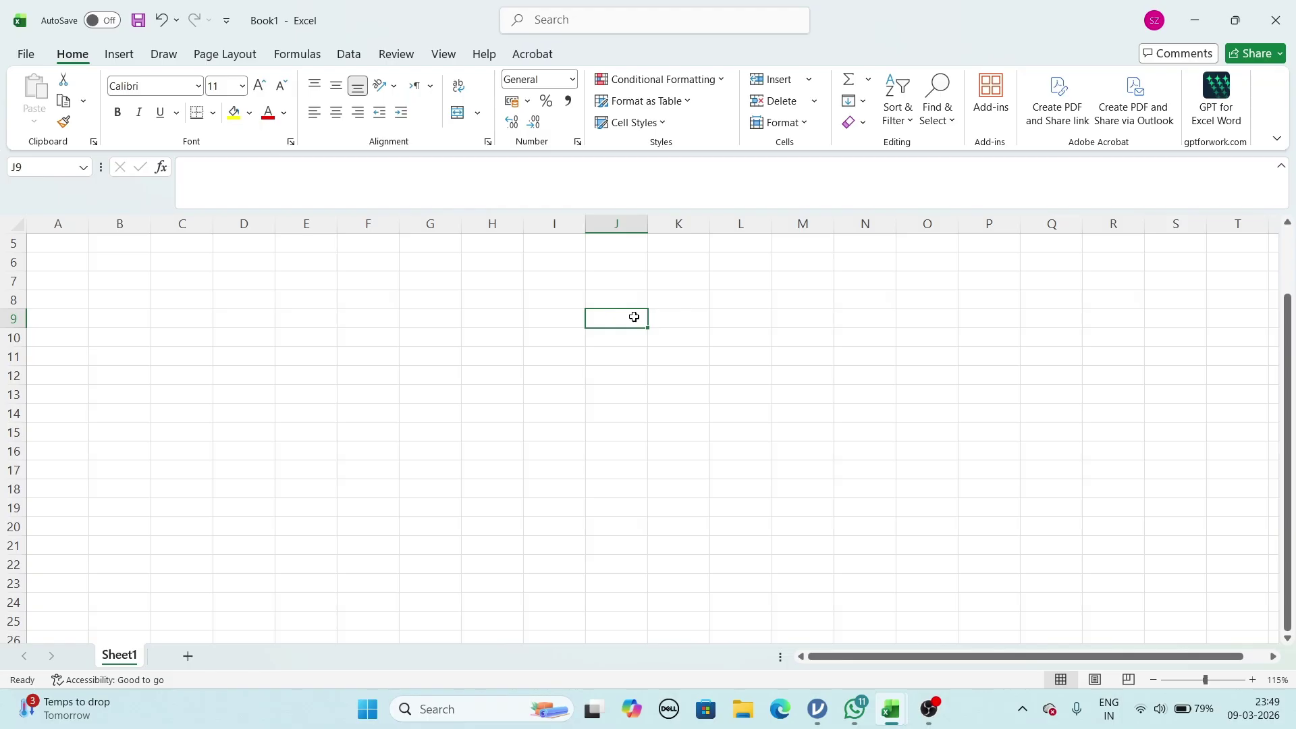
# Step: Enter the numbers 1, 2 and 3 in cells J9 to J11
pyautogui.write('1')
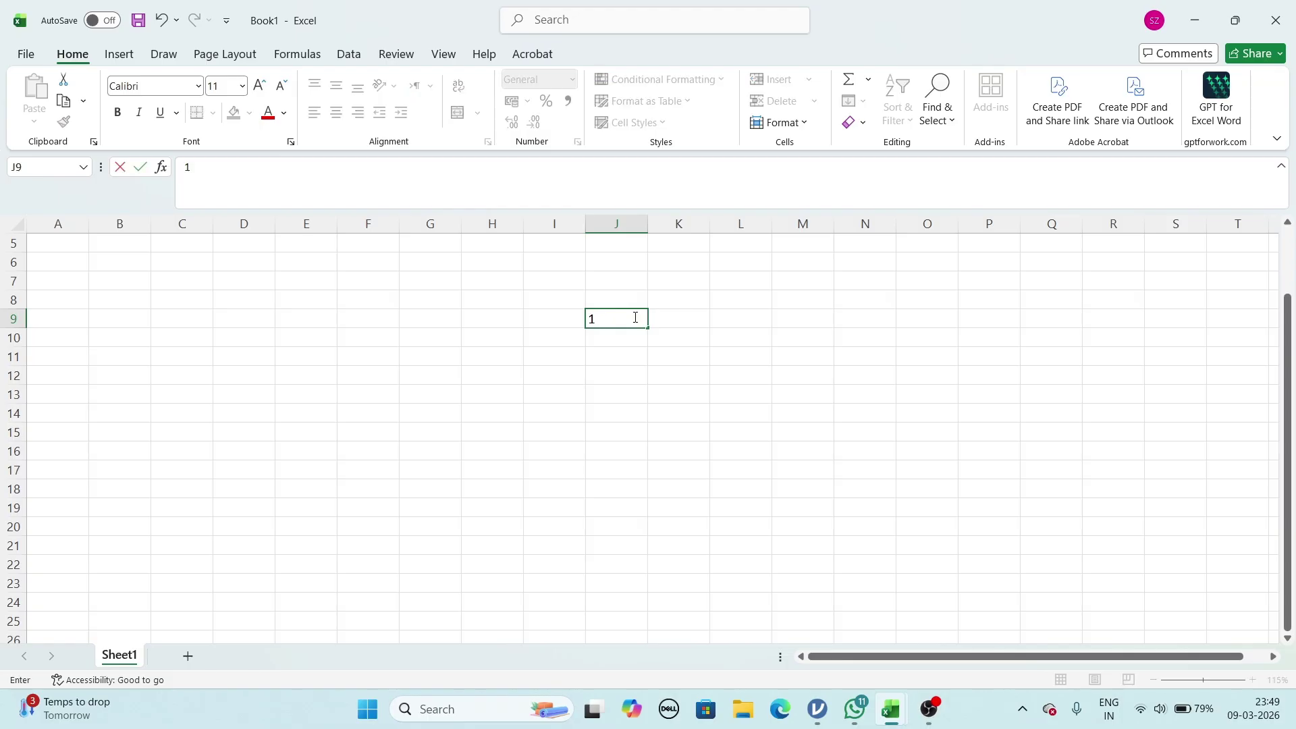
pyautogui.press('Return')
pyautogui.write('2')
pyautogui.press('Return')
pyautogui.write('2')
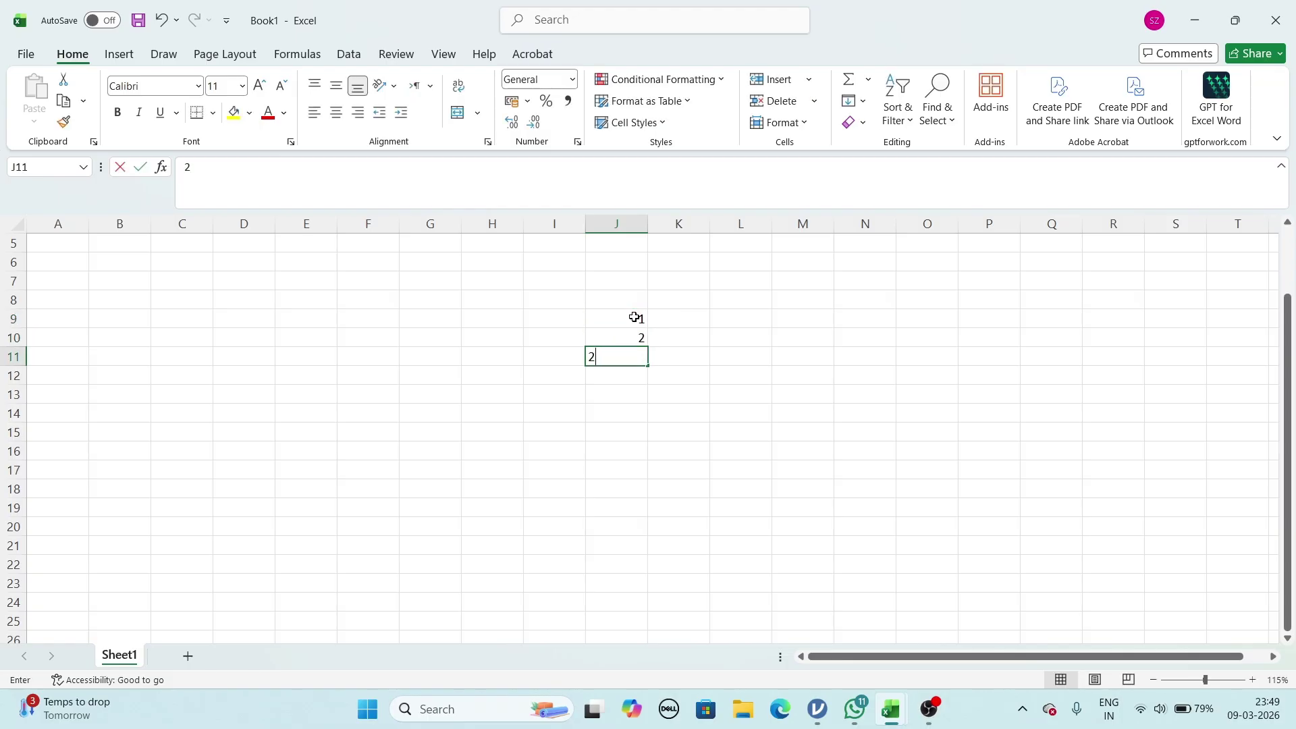
pyautogui.write('3')
pyautogui.press('Return')
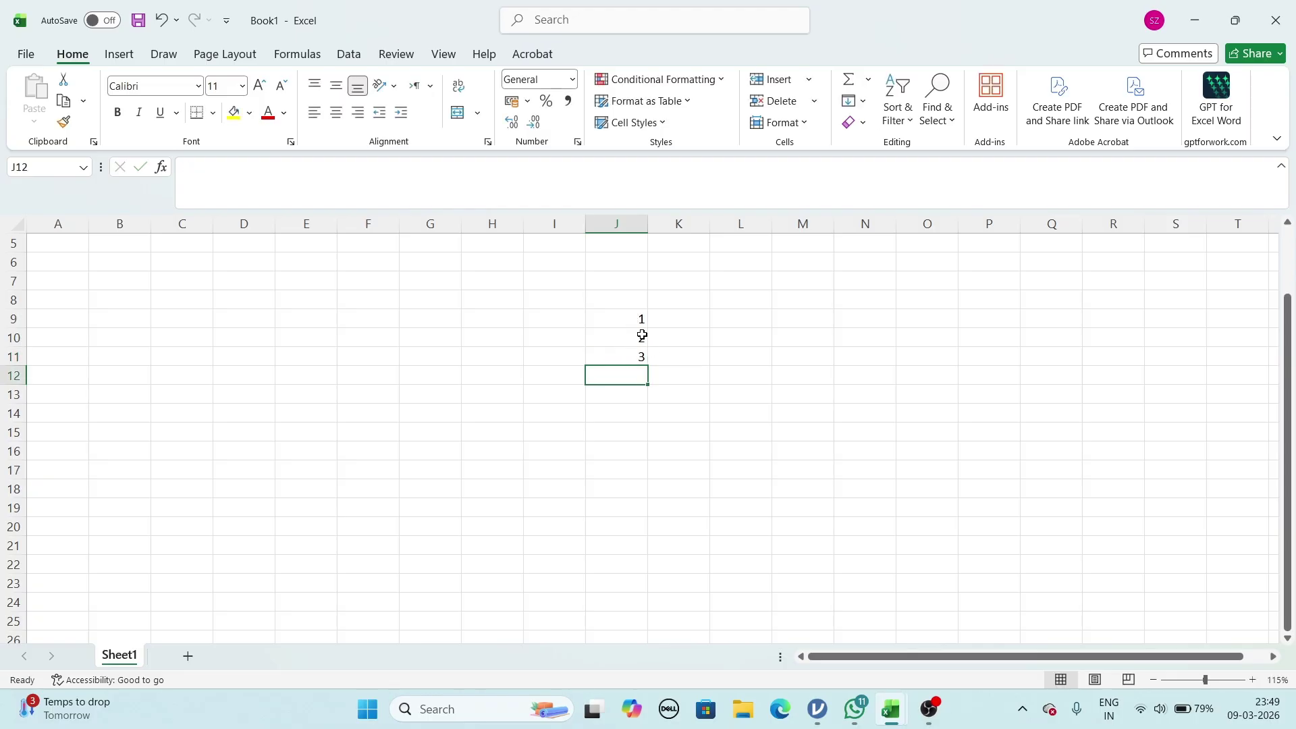
pyautogui.click(640, 323)
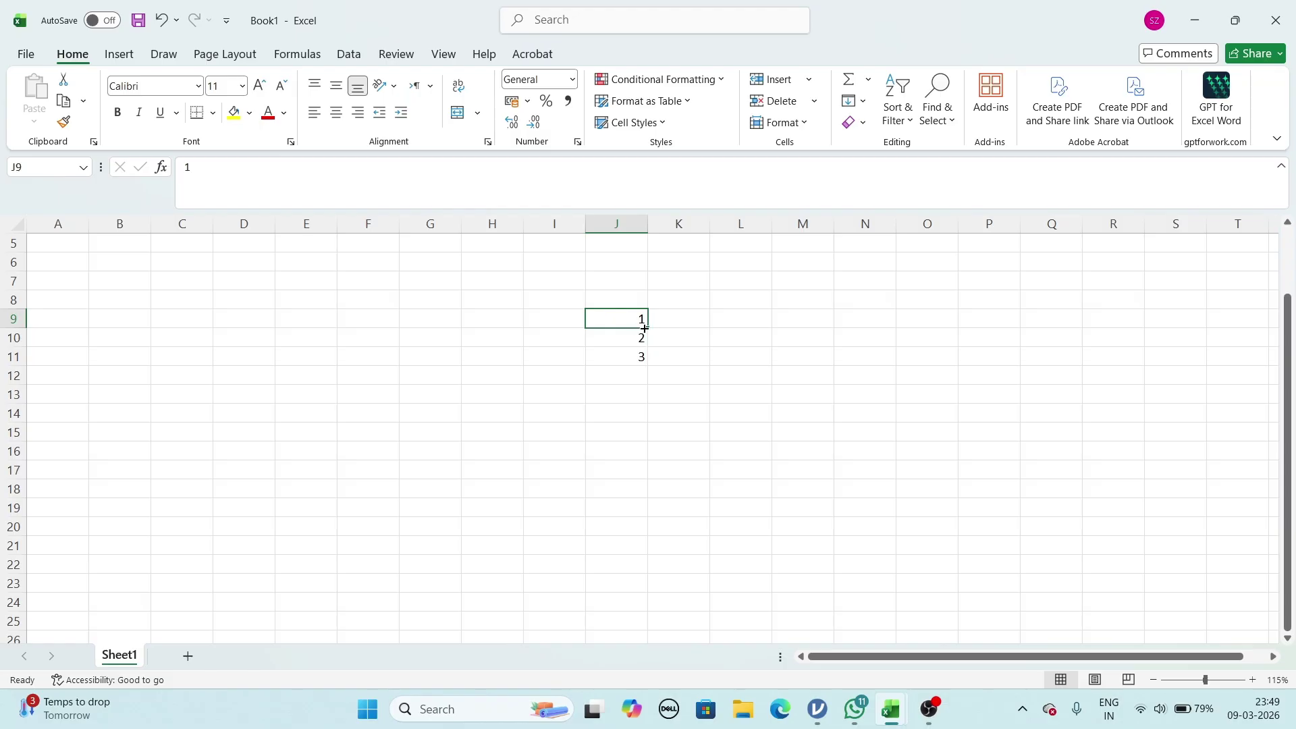
# Step: Enter 1 in cell L9 and autofill it down through L14
pyautogui.click(725, 323)
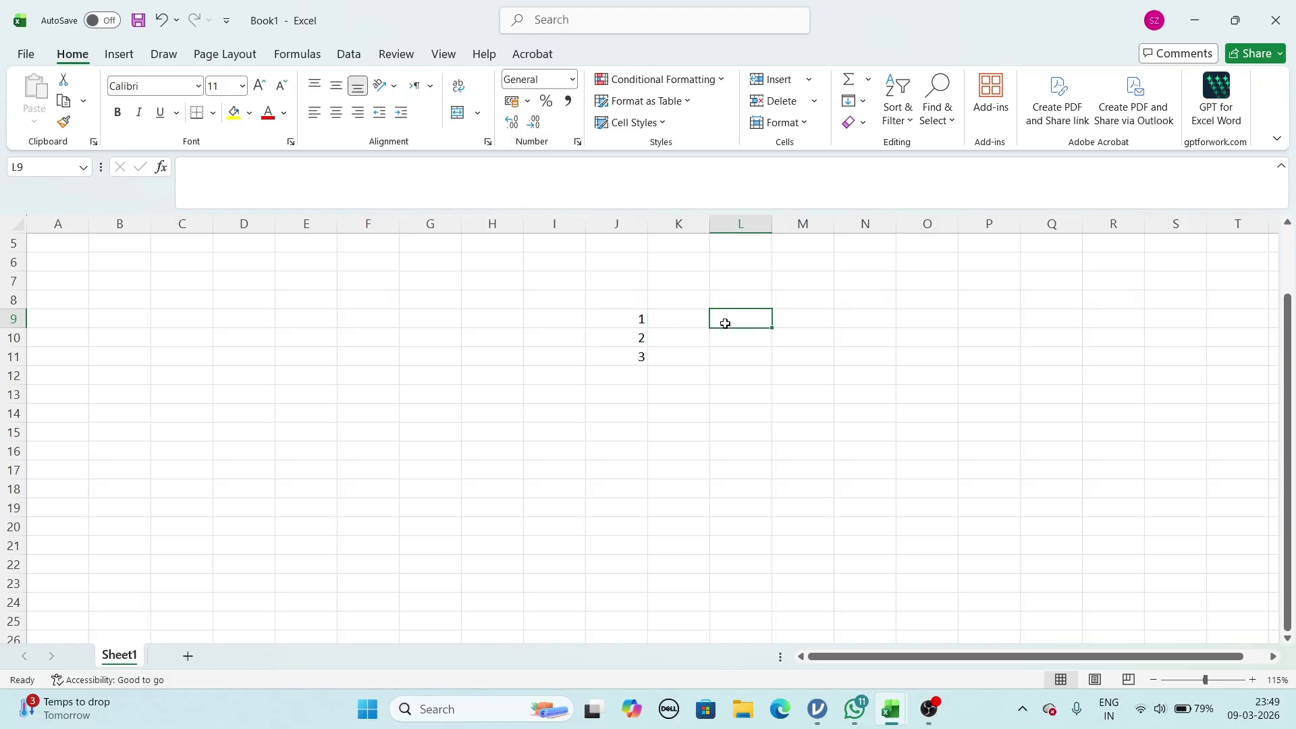
pyautogui.write('1')
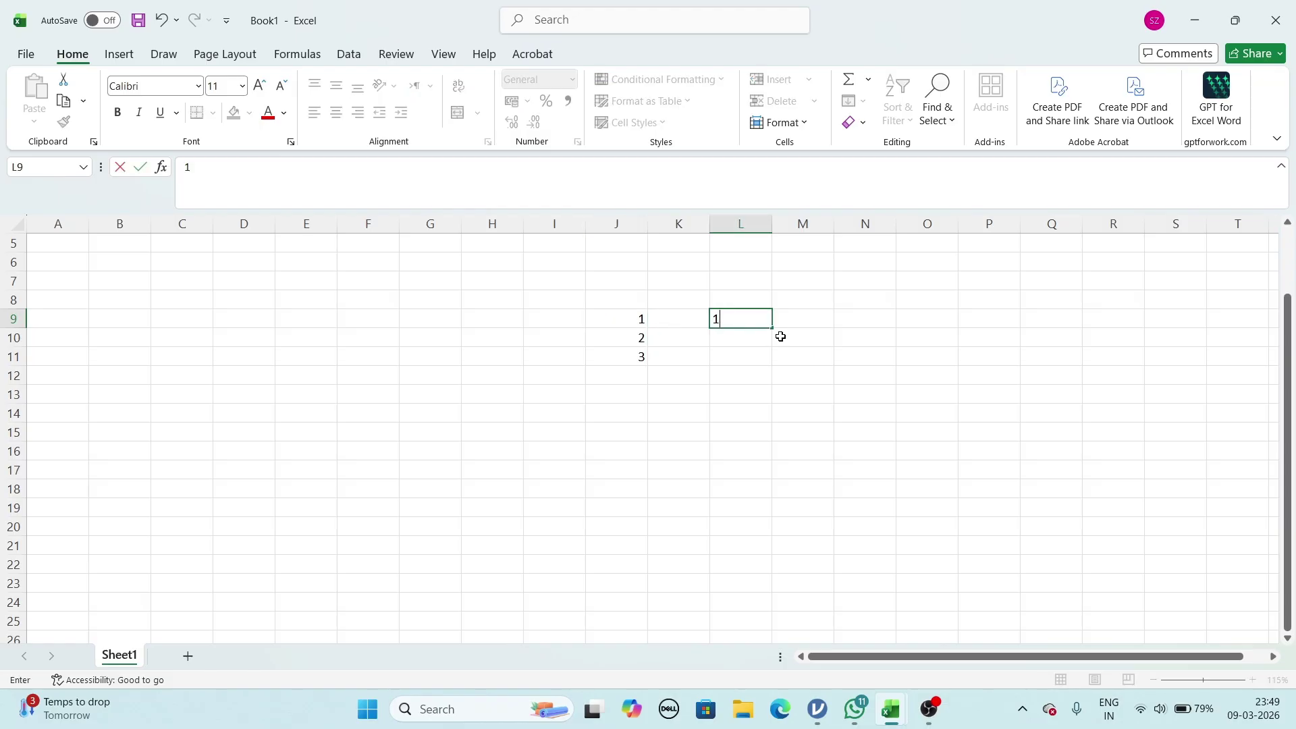
pyautogui.scroll(4, 780, 337)
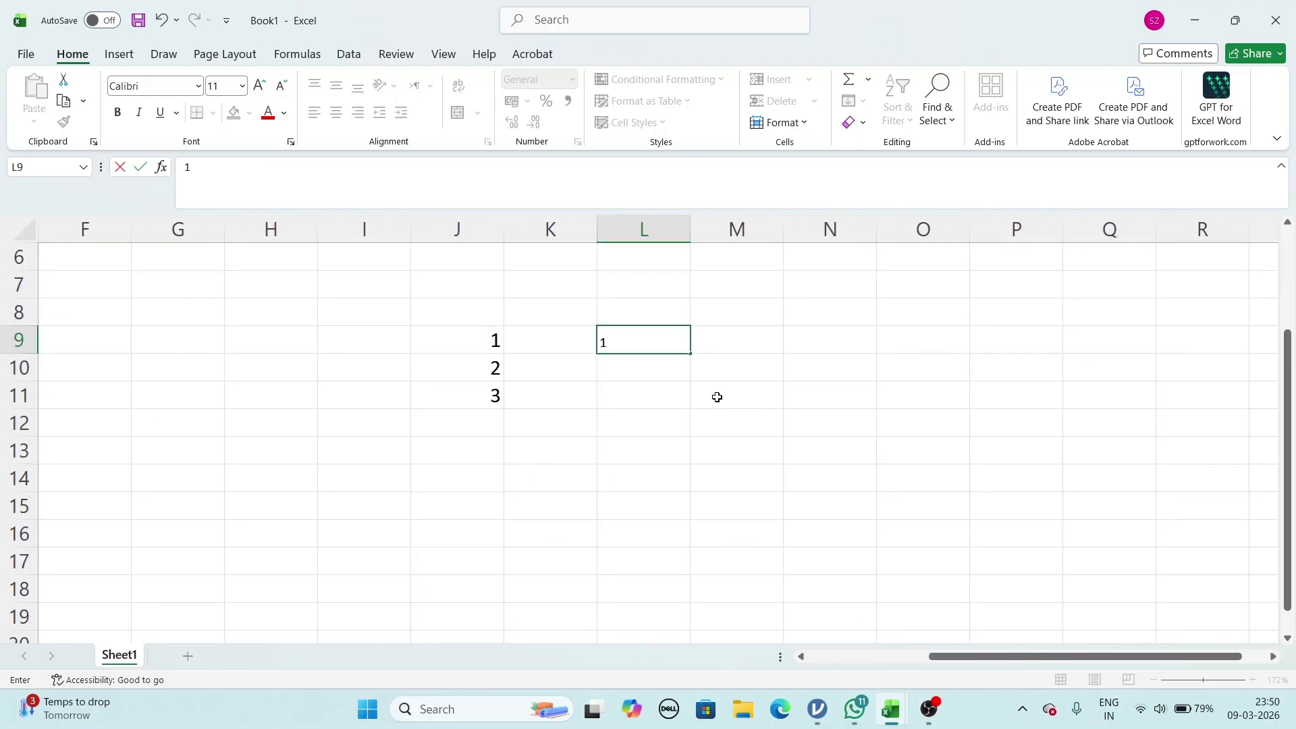
pyautogui.click(670, 378)
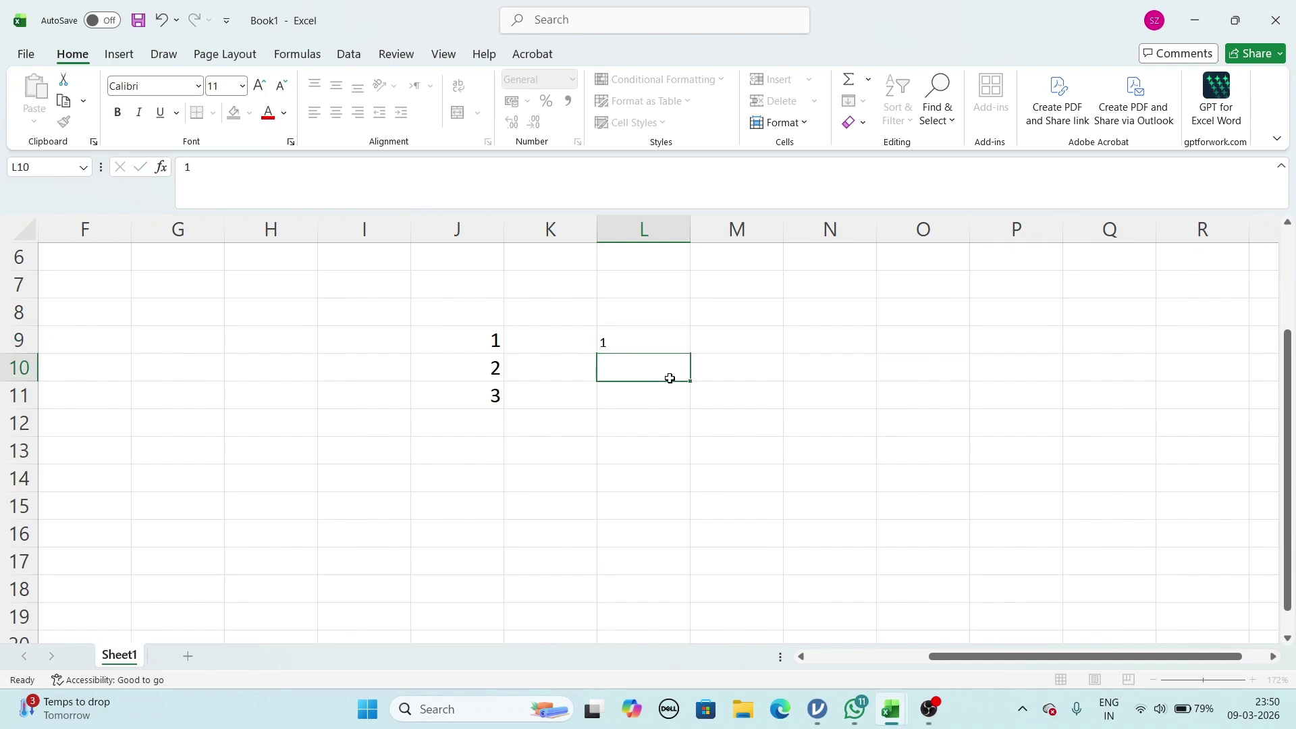
pyautogui.click(668, 341)
pyautogui.scroll(7, 710, 378)
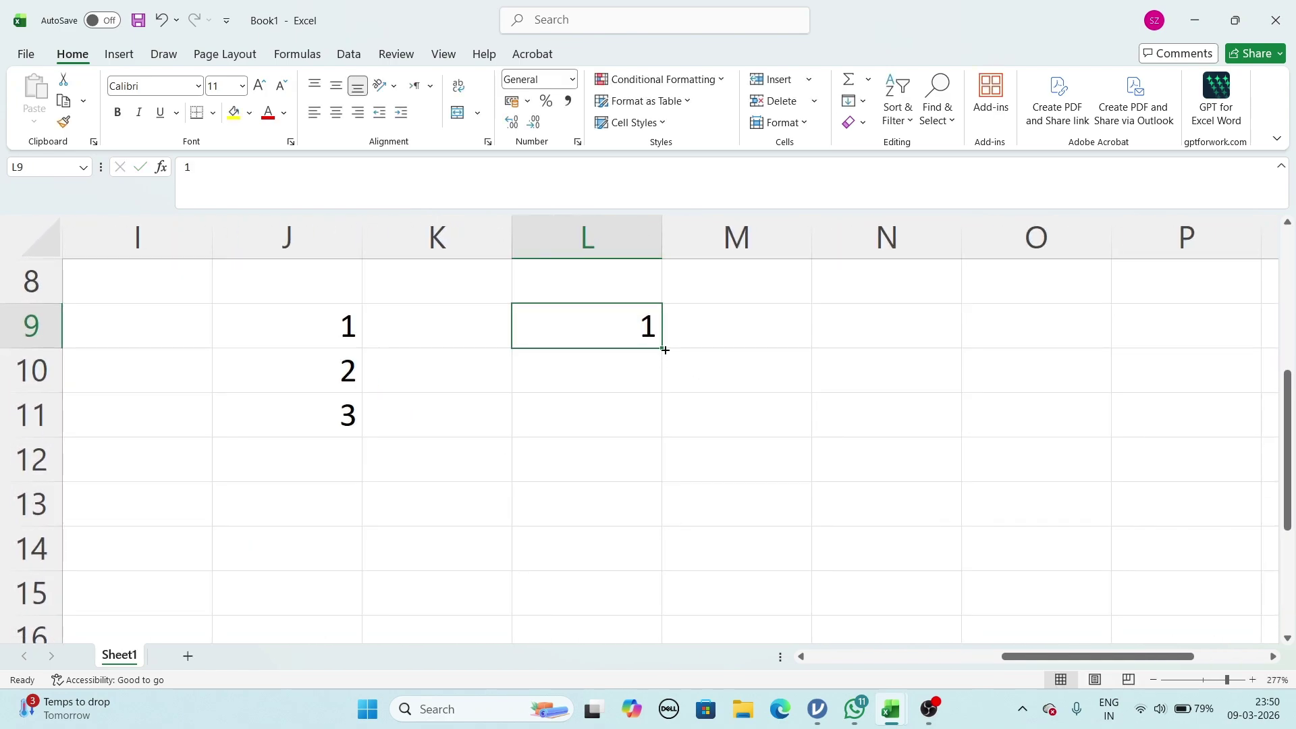
pyautogui.moveTo(661, 347); pyautogui.dragTo(648, 584)
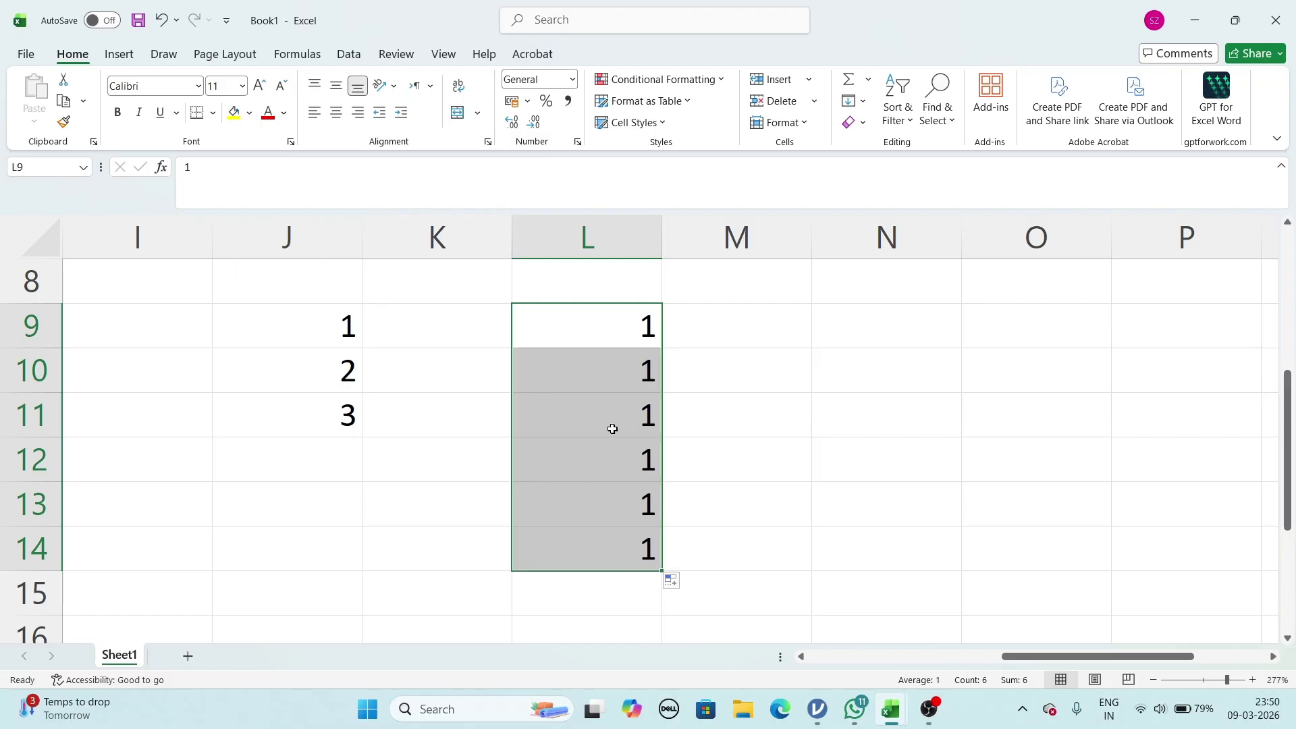
# Step: Switch the autofilled L9:L14 range to Fill Series and extend the series down through L39
pyautogui.click(675, 584)
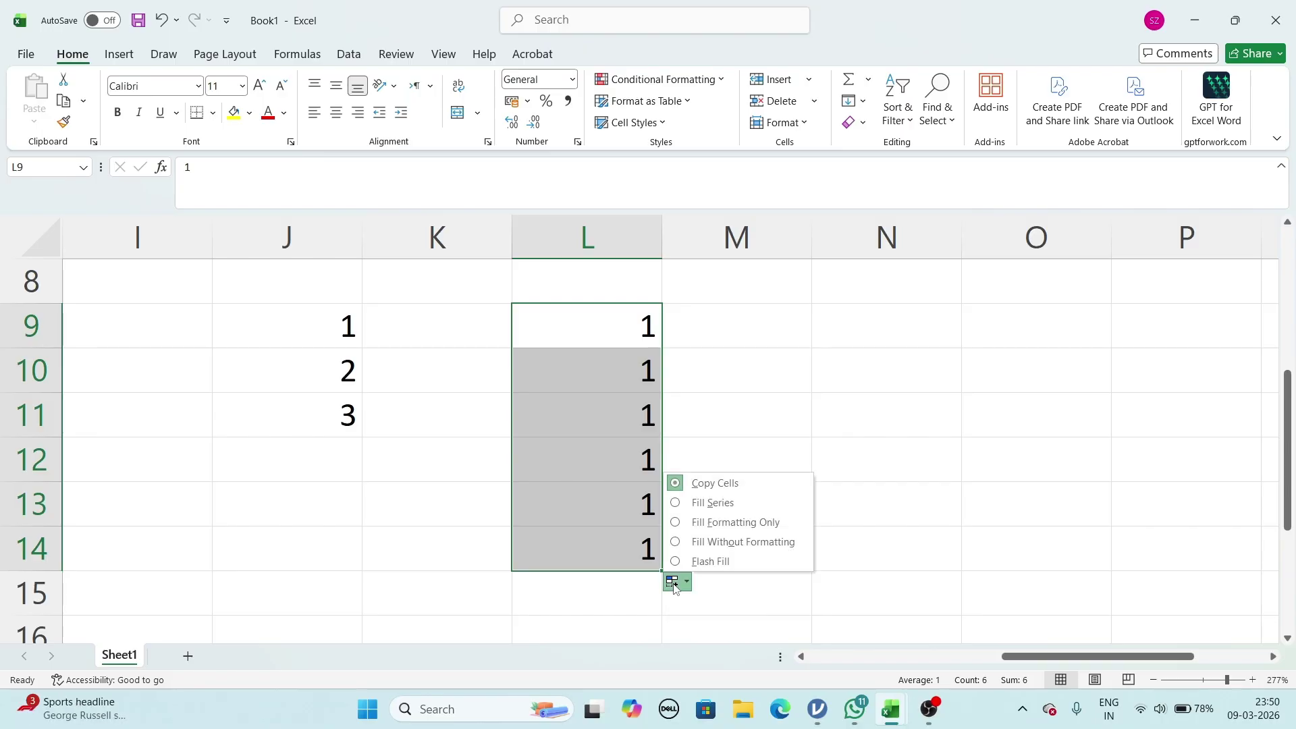
pyautogui.click(678, 507)
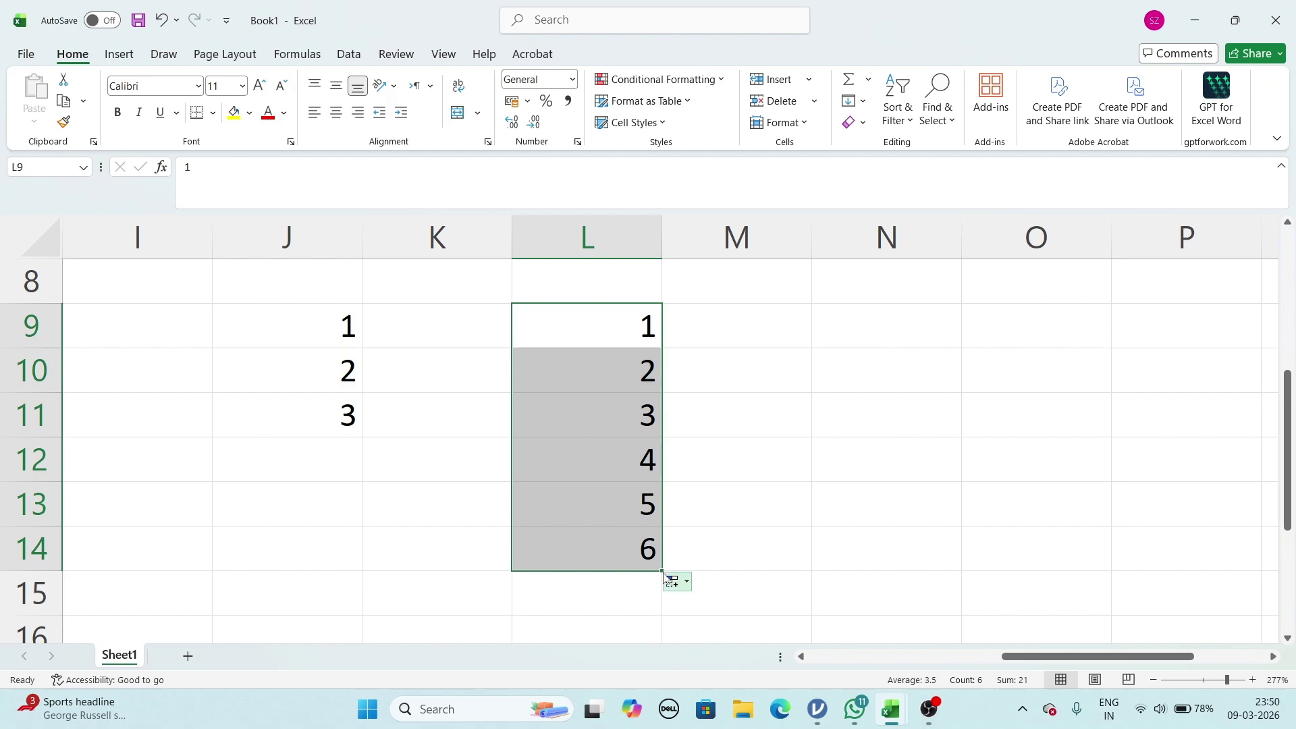
pyautogui.moveTo(660, 572)
pyautogui.mouseDown()
pyautogui.moveTo(668, 628)
pyautogui.moveTo(668, 584)
pyautogui.moveTo(651, 697)
pyautogui.moveTo(668, 570)
pyautogui.mouseUp()
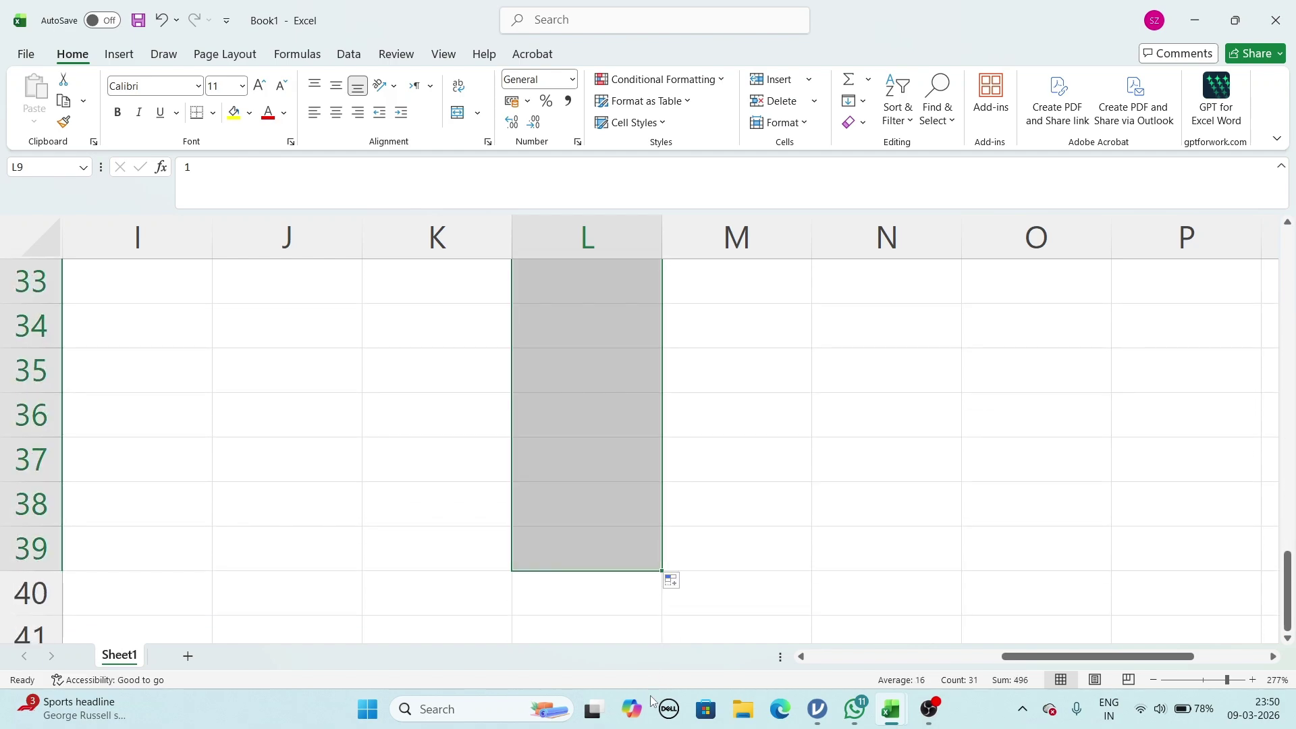
pyautogui.keyDown('ctrl'); pyautogui.scroll(-10, 781, 469); pyautogui.keyUp('ctrl')
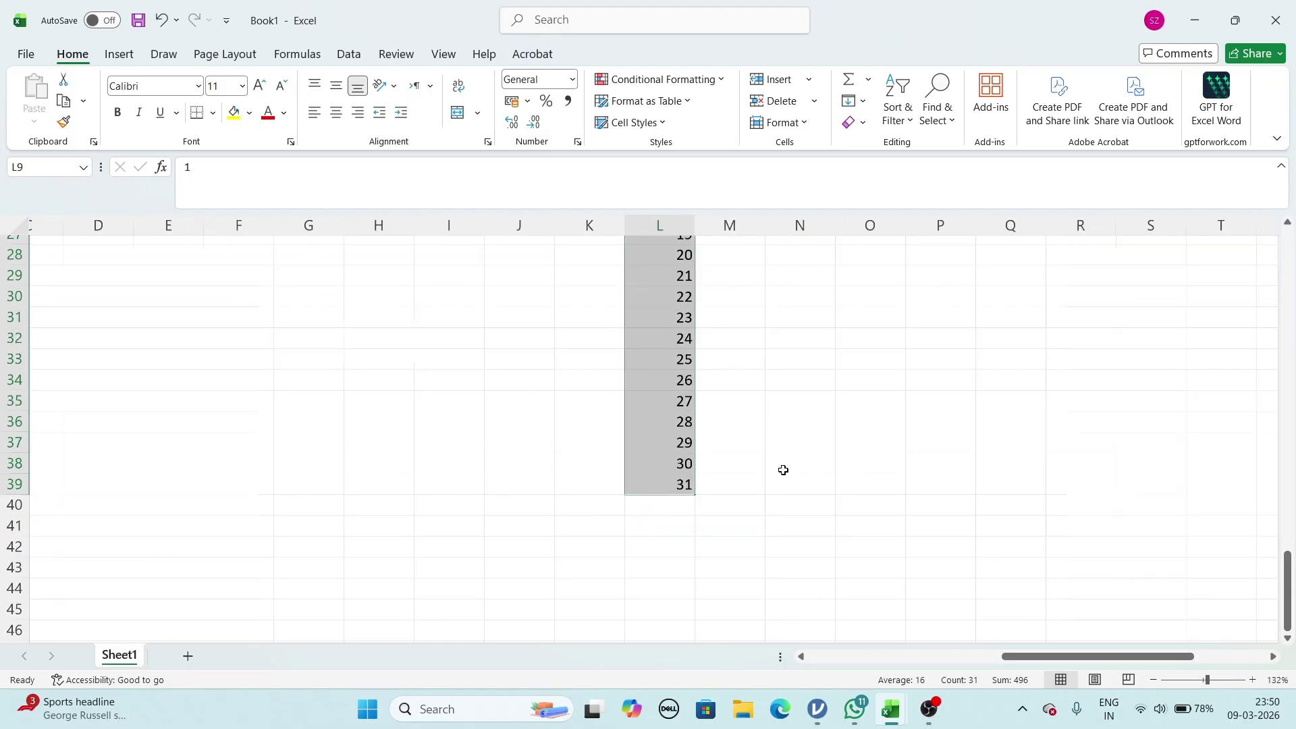
pyautogui.keyDown('ctrl'); pyautogui.scroll(-4, 783, 469); pyautogui.keyUp('ctrl')
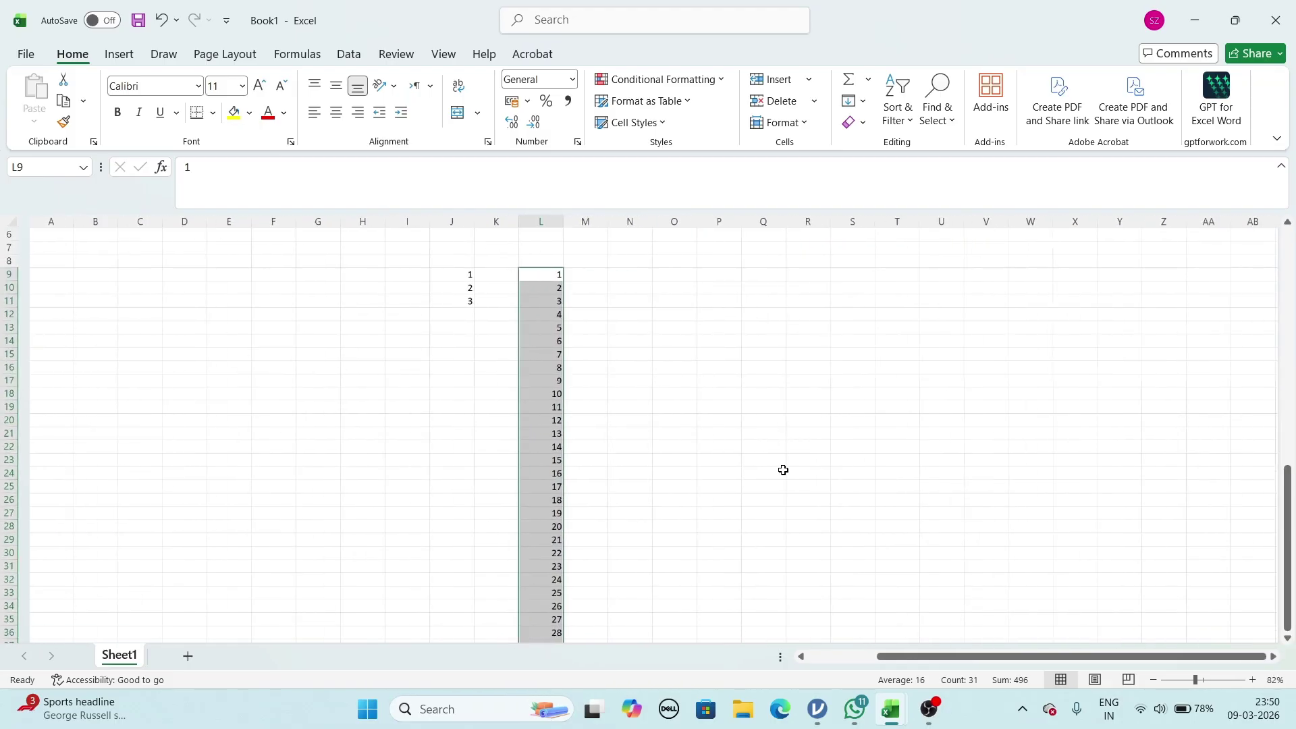
# Step: Enter the numbers 5, 10 and 15 in cells N10 to N12
pyautogui.click(622, 288)
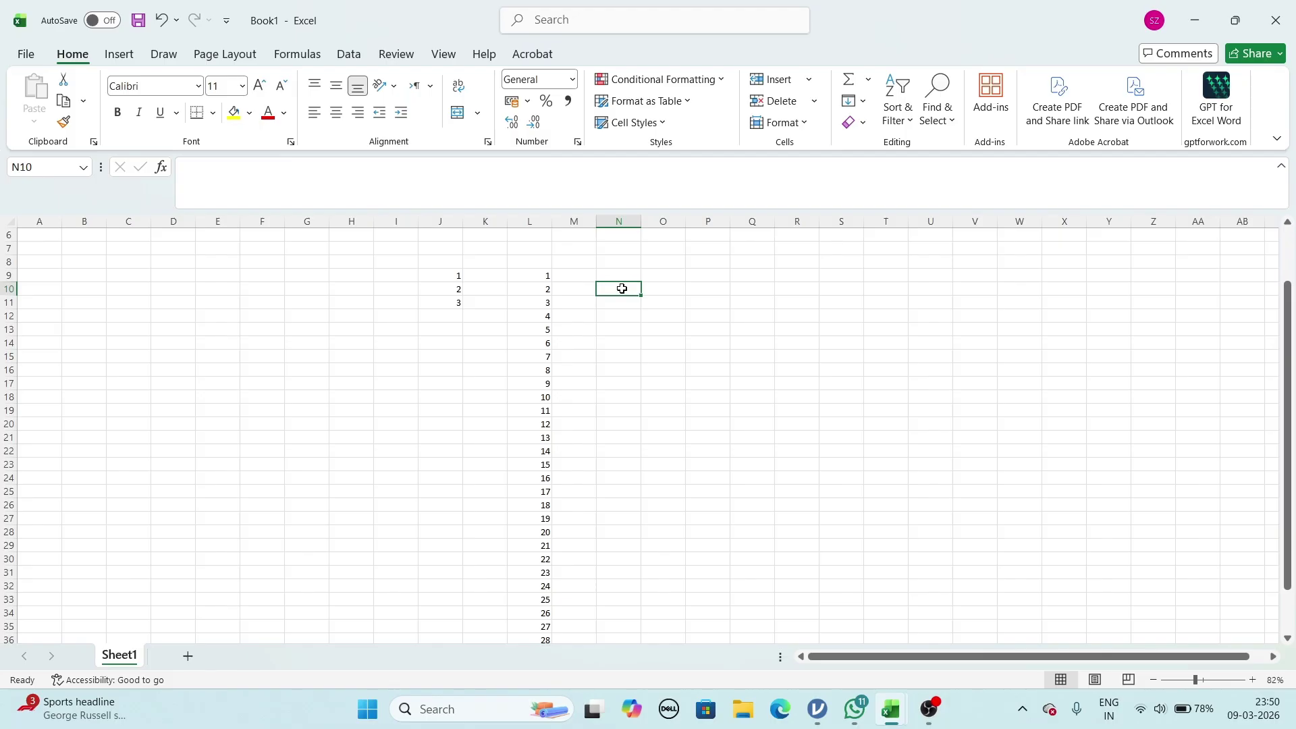
pyautogui.write('5')
pyautogui.press('Return')
pyautogui.write('10')
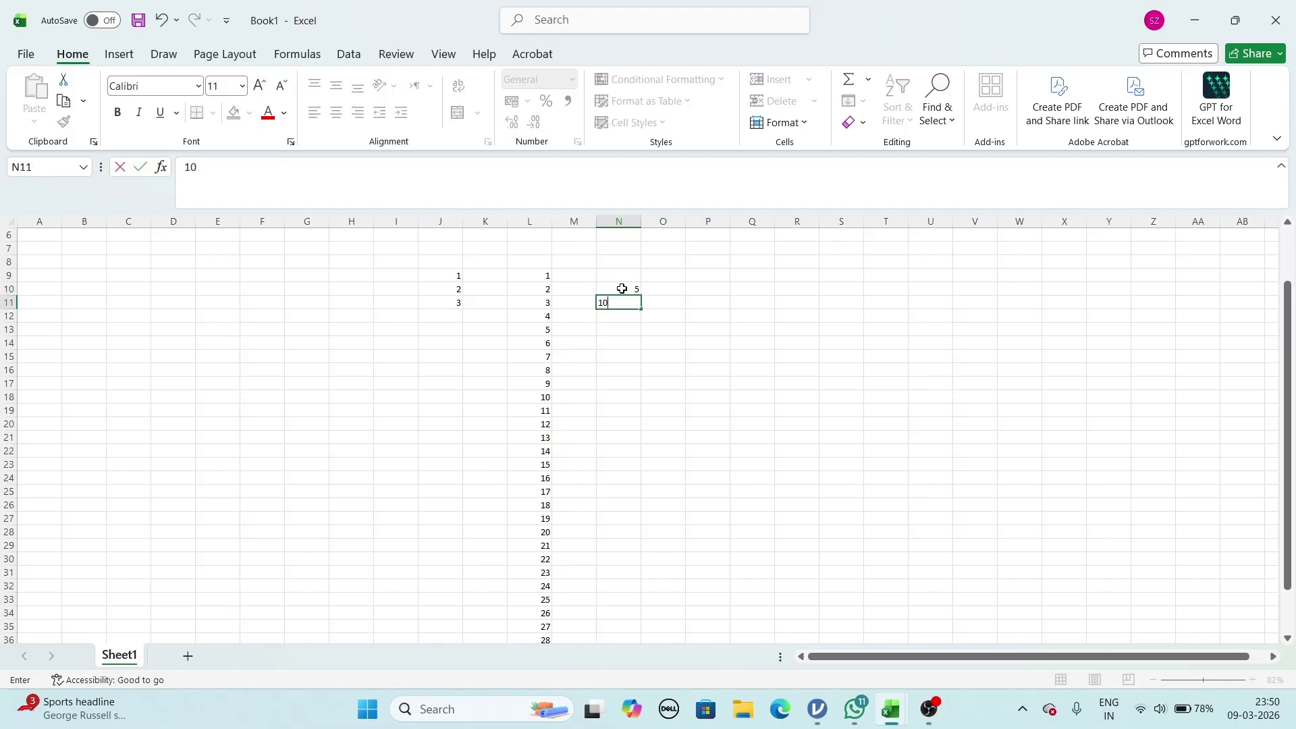
pyautogui.press('Return')
pyautogui.write('15')
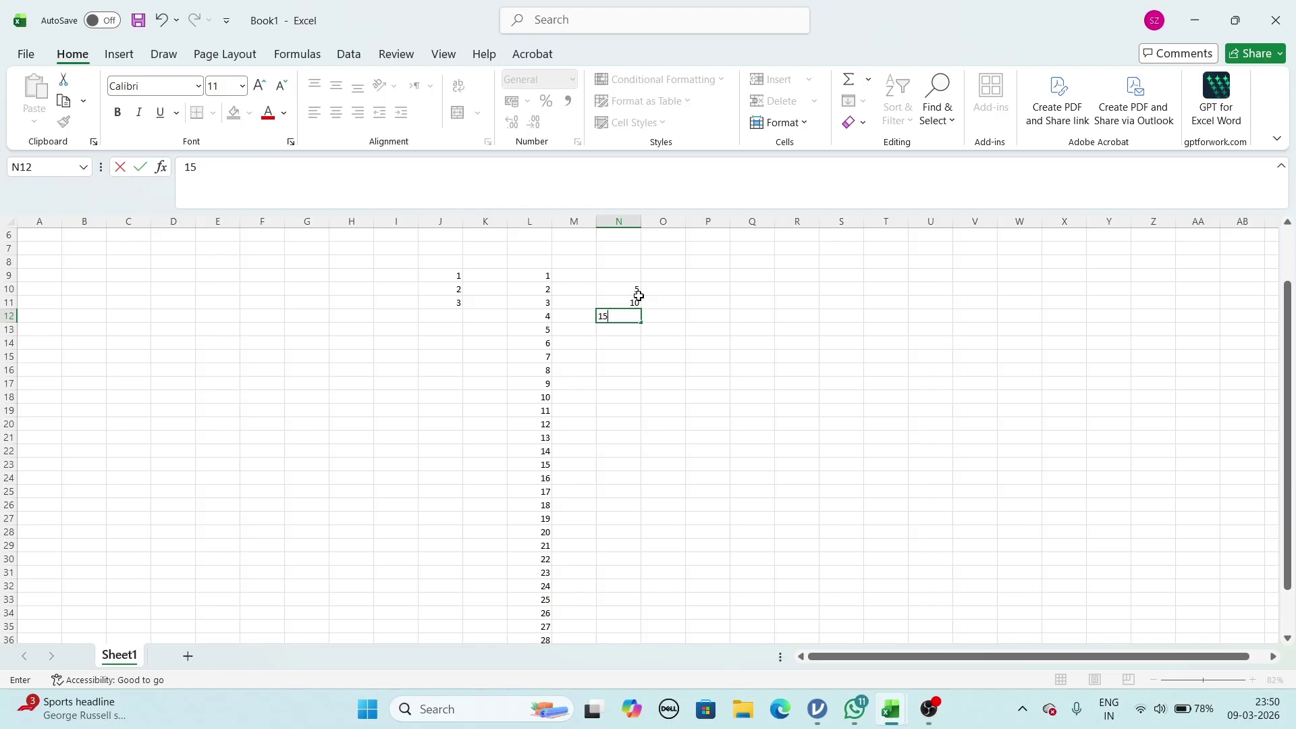
pyautogui.click(635, 300)
# Step: Autofill the 5 in N10 down through N21 using the Fill Series option
pyautogui.click(638, 292)
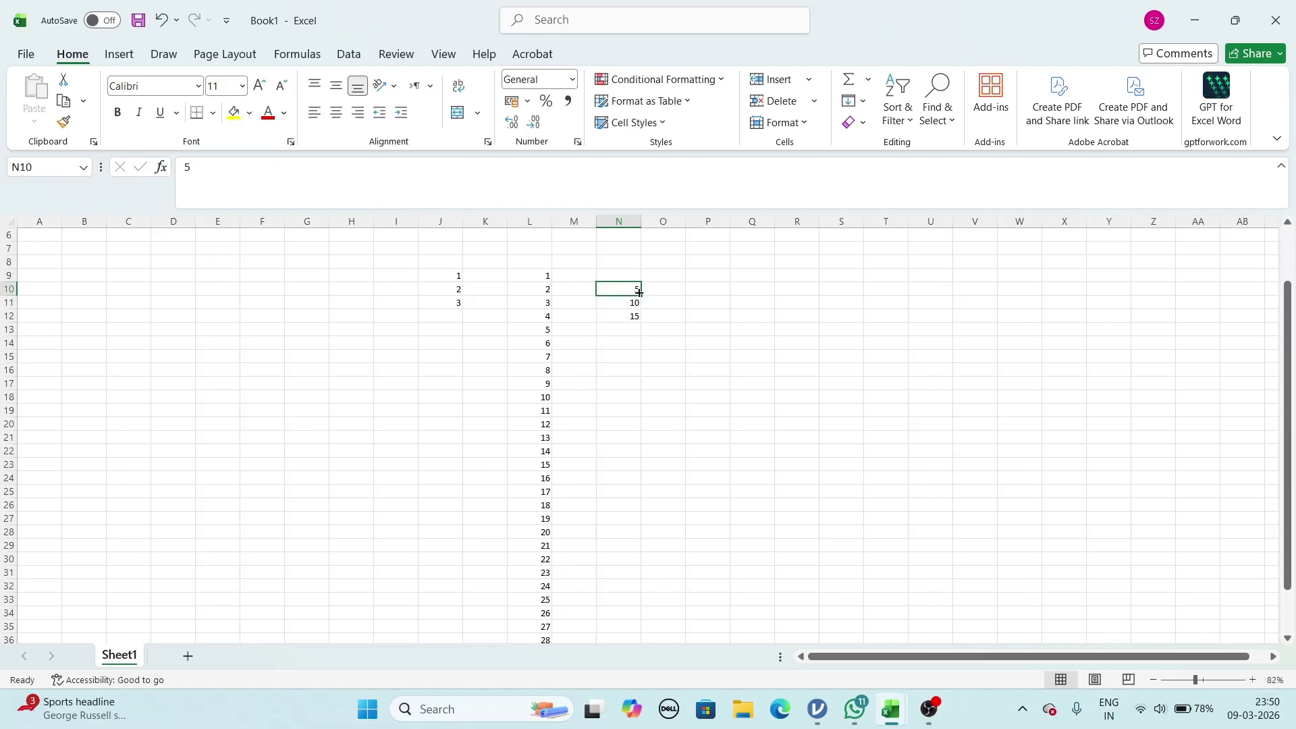
pyautogui.moveTo(641, 296); pyautogui.dragTo(638, 442)
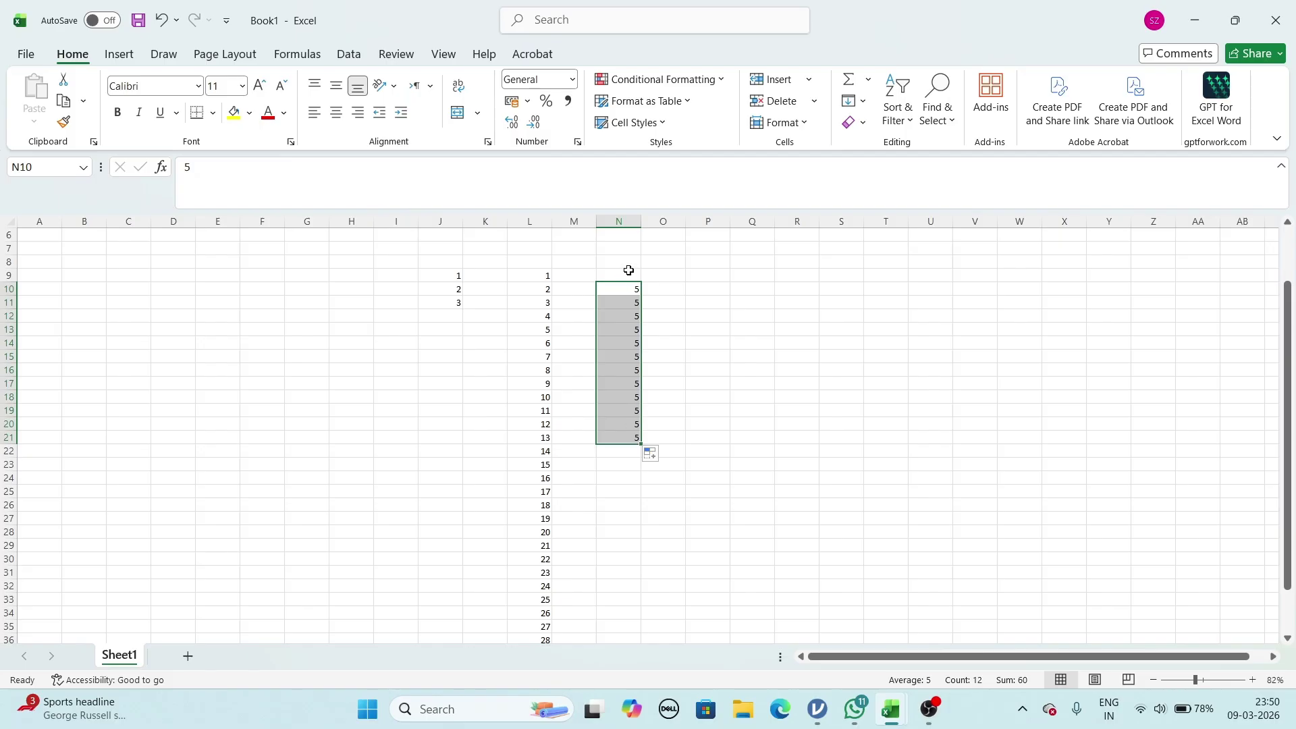
pyautogui.click(652, 454)
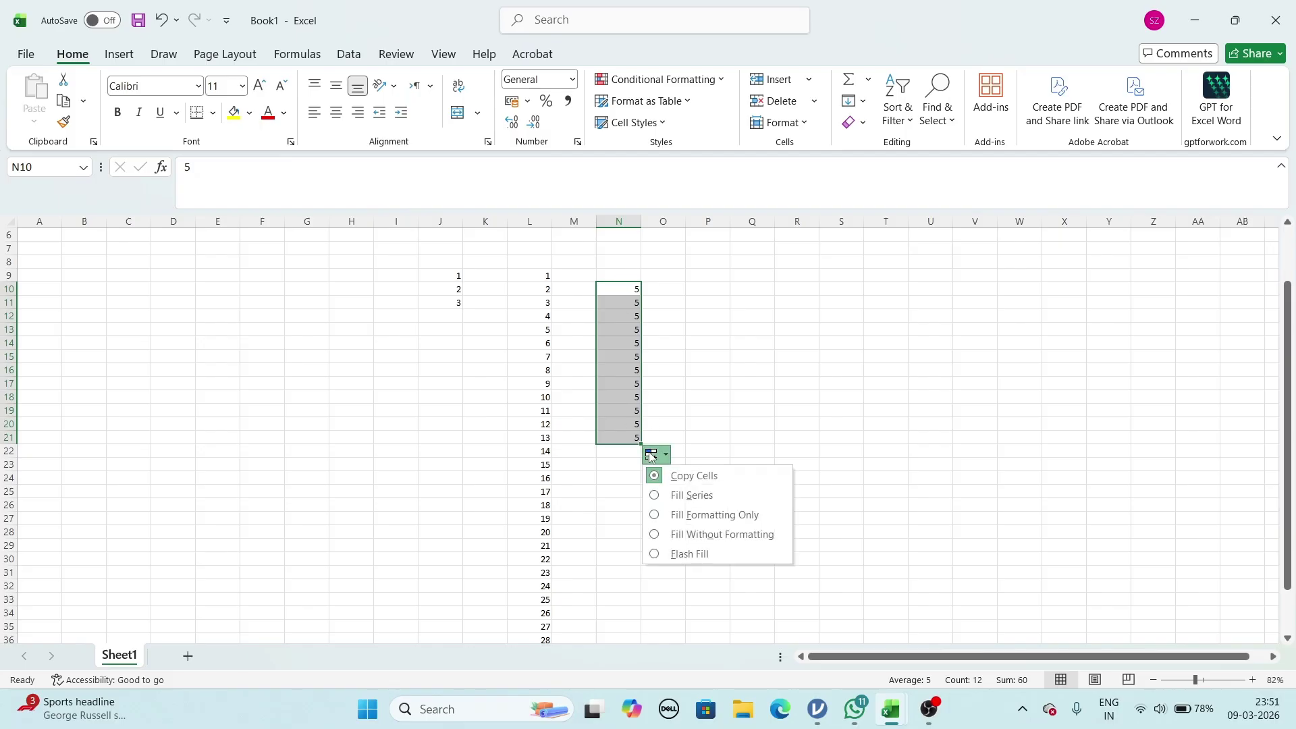
pyautogui.click(672, 498)
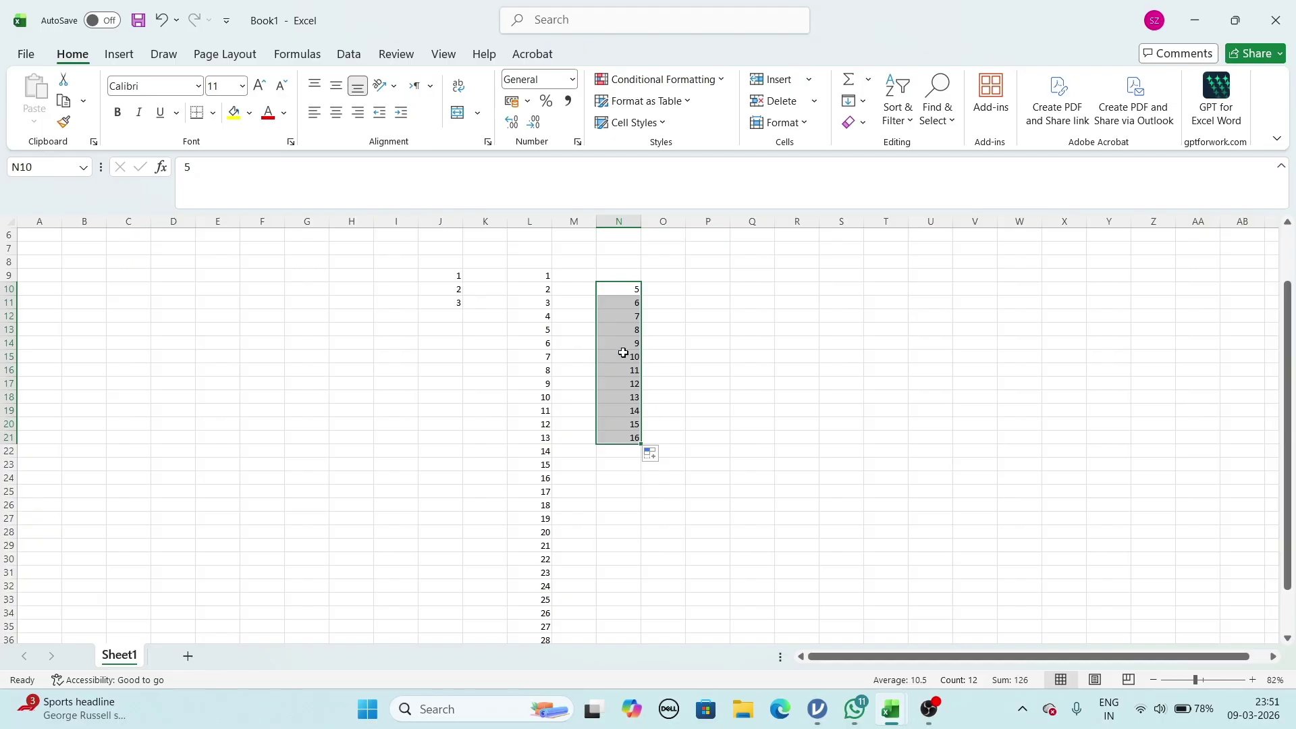
# Step: Enter 5 in cell P13 and autofill it down through P16
pyautogui.scroll(8, 737, 317)
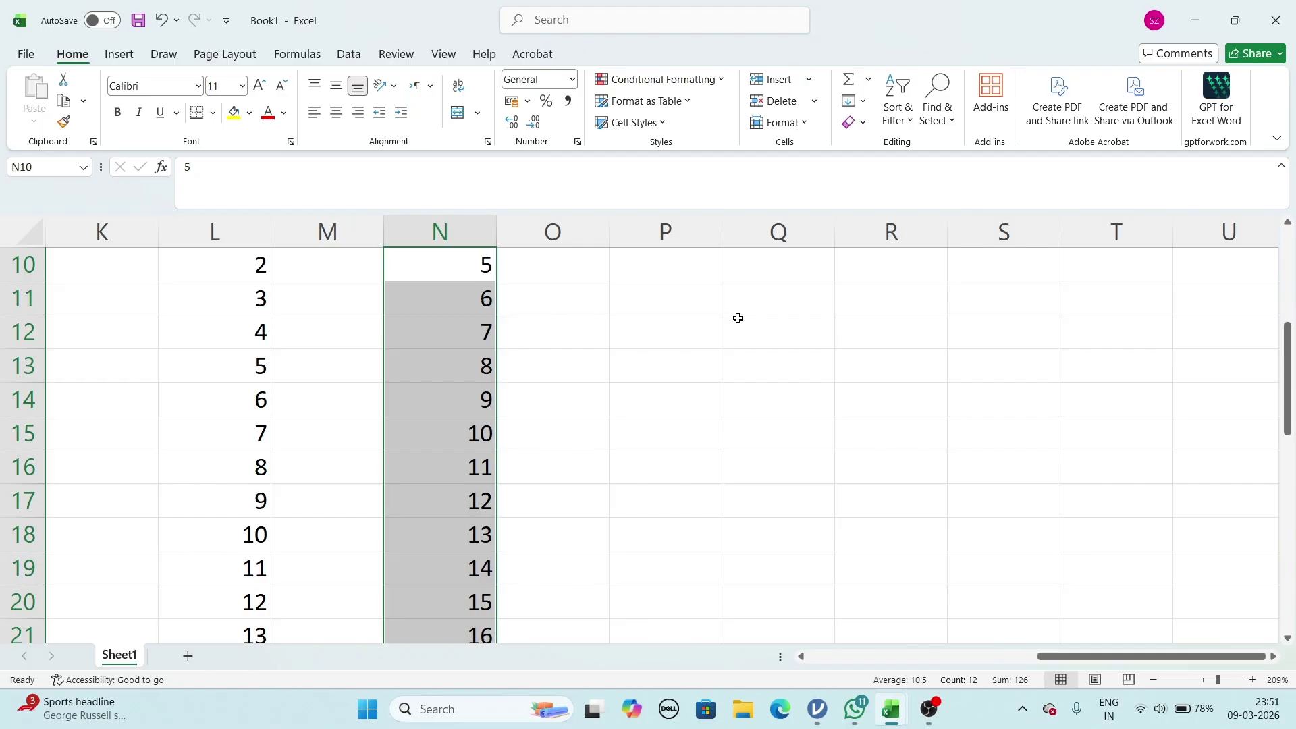
pyautogui.click(656, 353)
pyautogui.write('5')
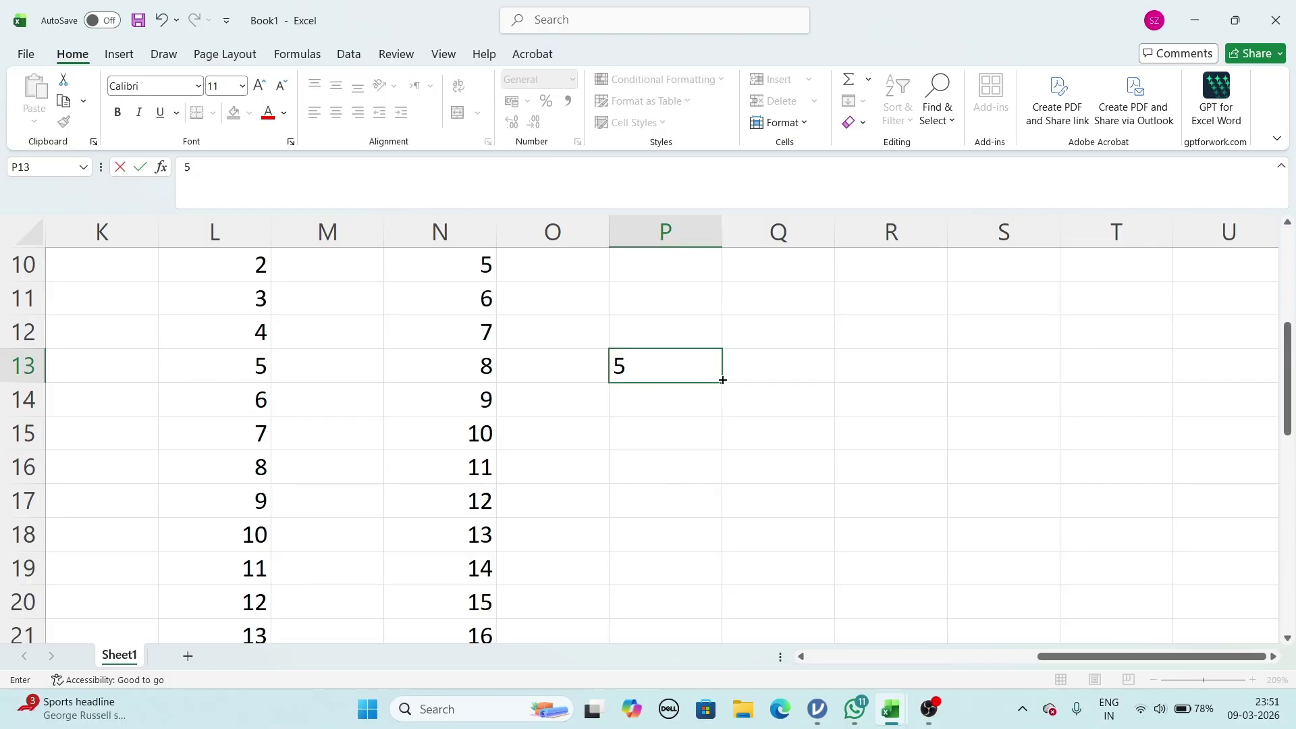
pyautogui.moveTo(723, 380); pyautogui.dragTo(711, 466)
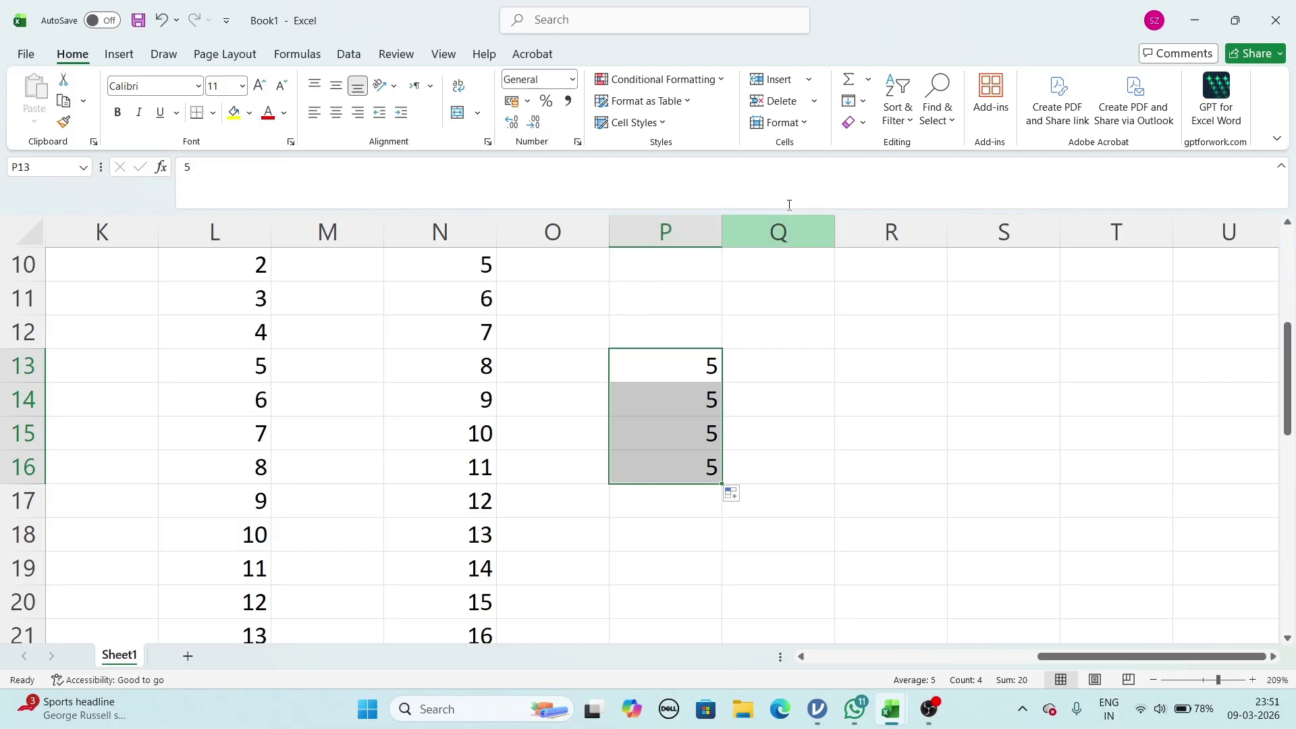
# Step: Fill P13:P16 with a linear series in columns, using step value 5 and stop value 50
pyautogui.click(864, 102)
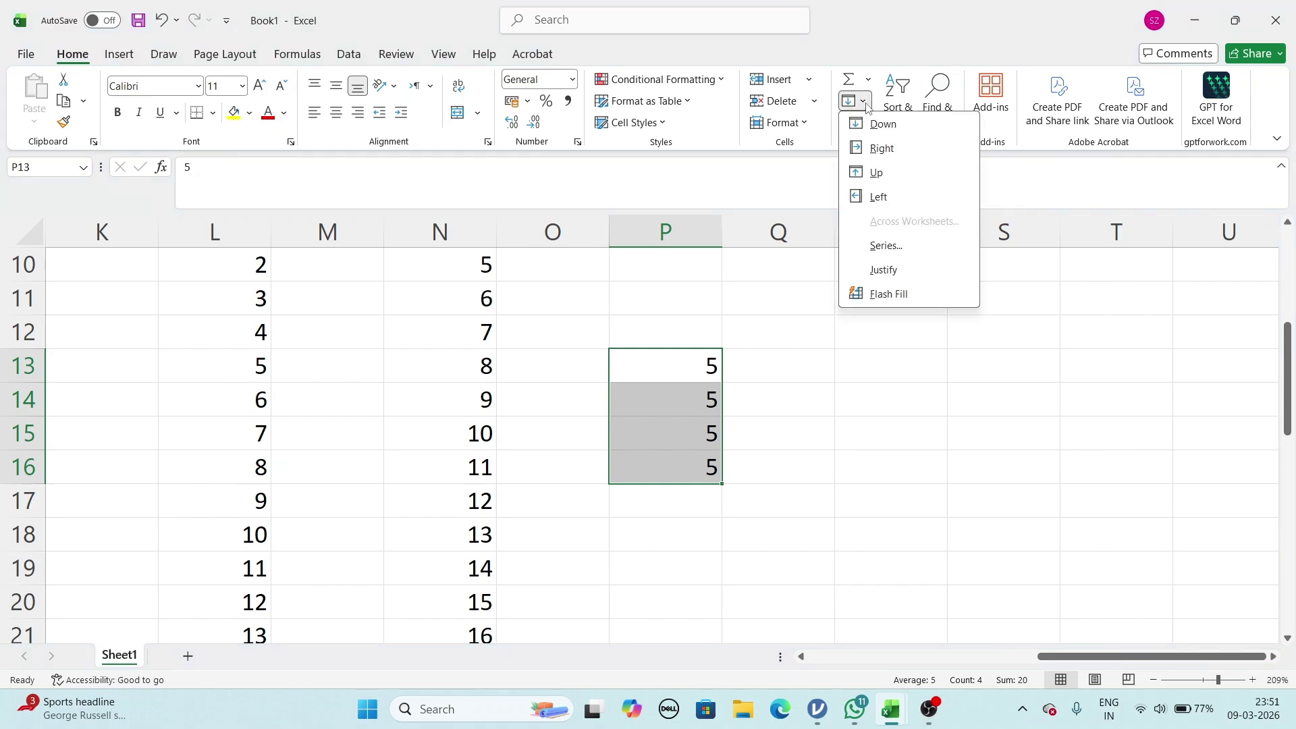
pyautogui.click(884, 245)
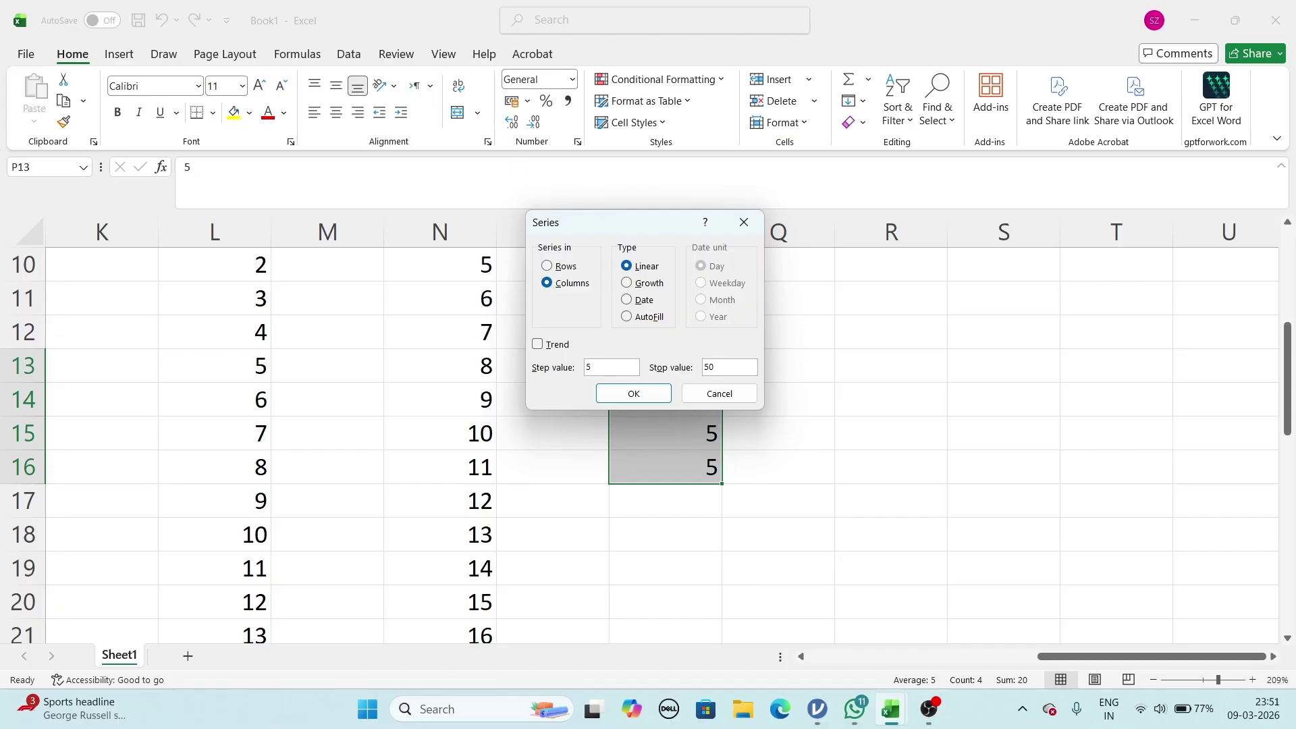
pyautogui.click(638, 401)
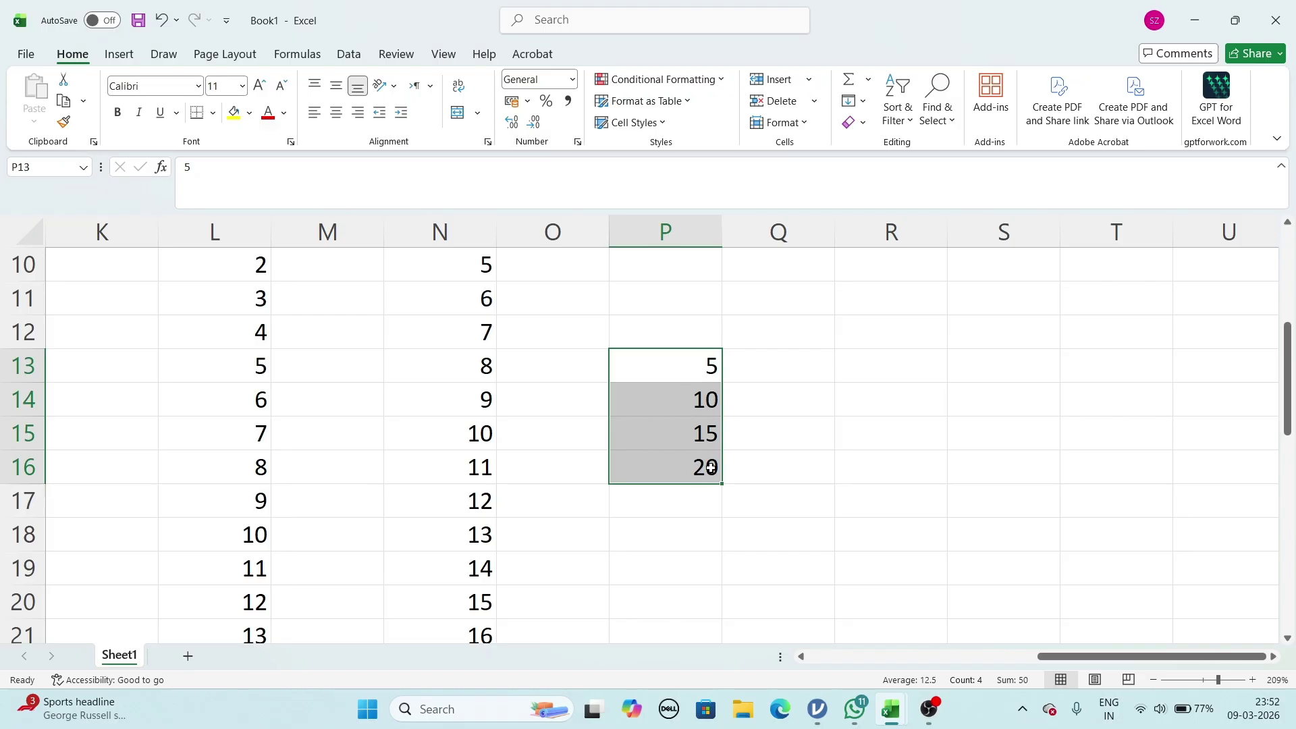
# Step: Fill a linear series in rows starting from P13, with step value 5 and stop value 50
pyautogui.click(711, 488)
pyautogui.click(703, 365)
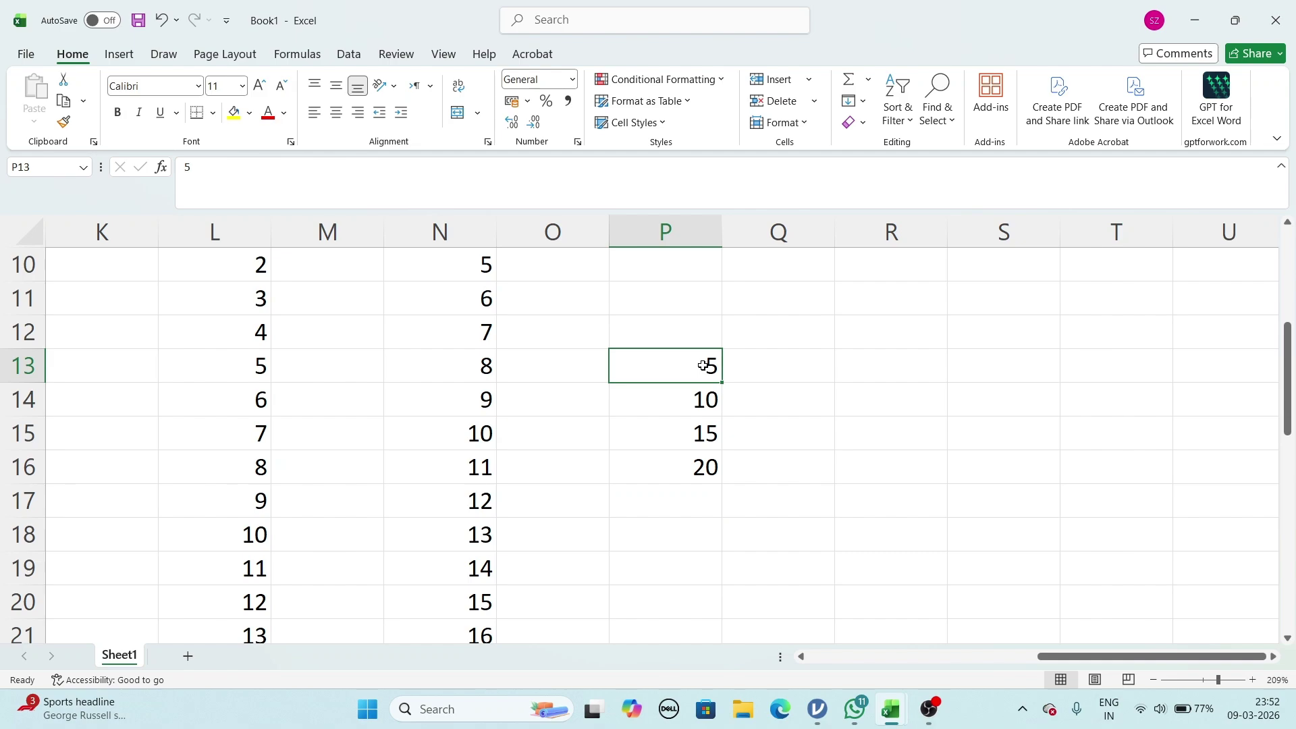
pyautogui.click(862, 102)
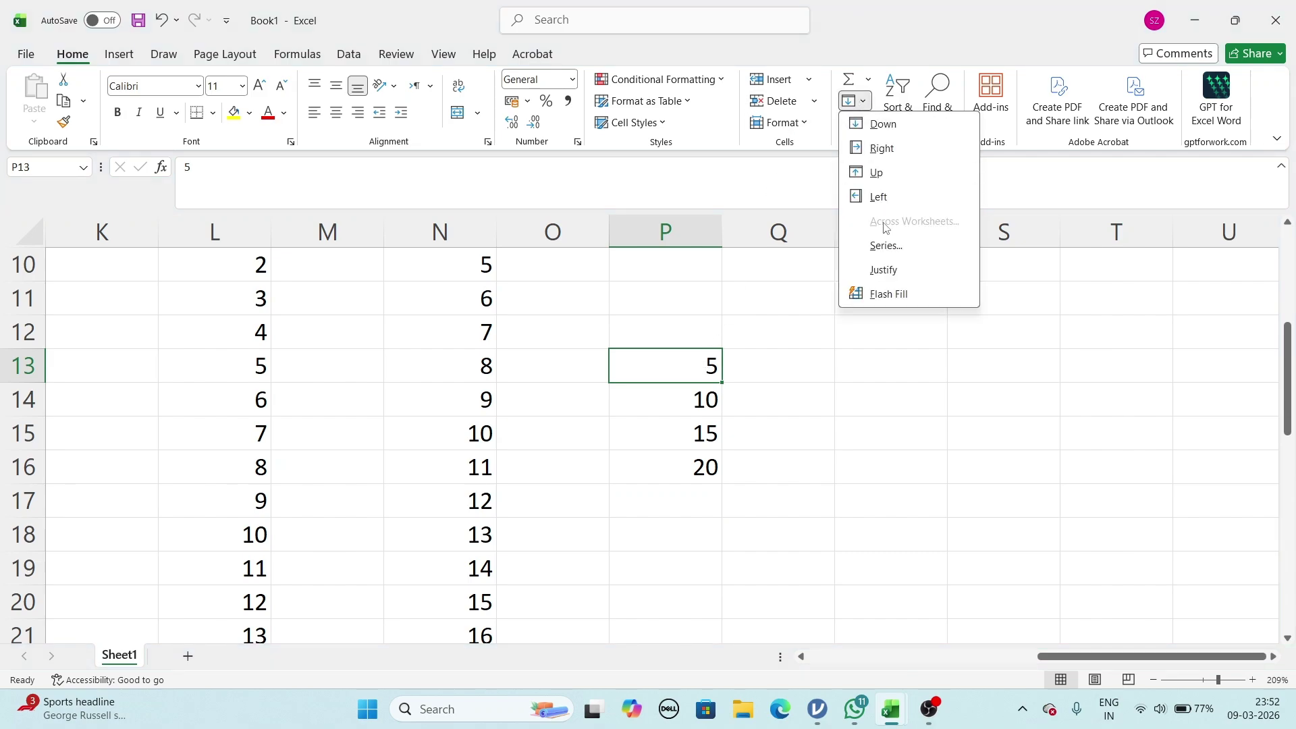
pyautogui.click(884, 247)
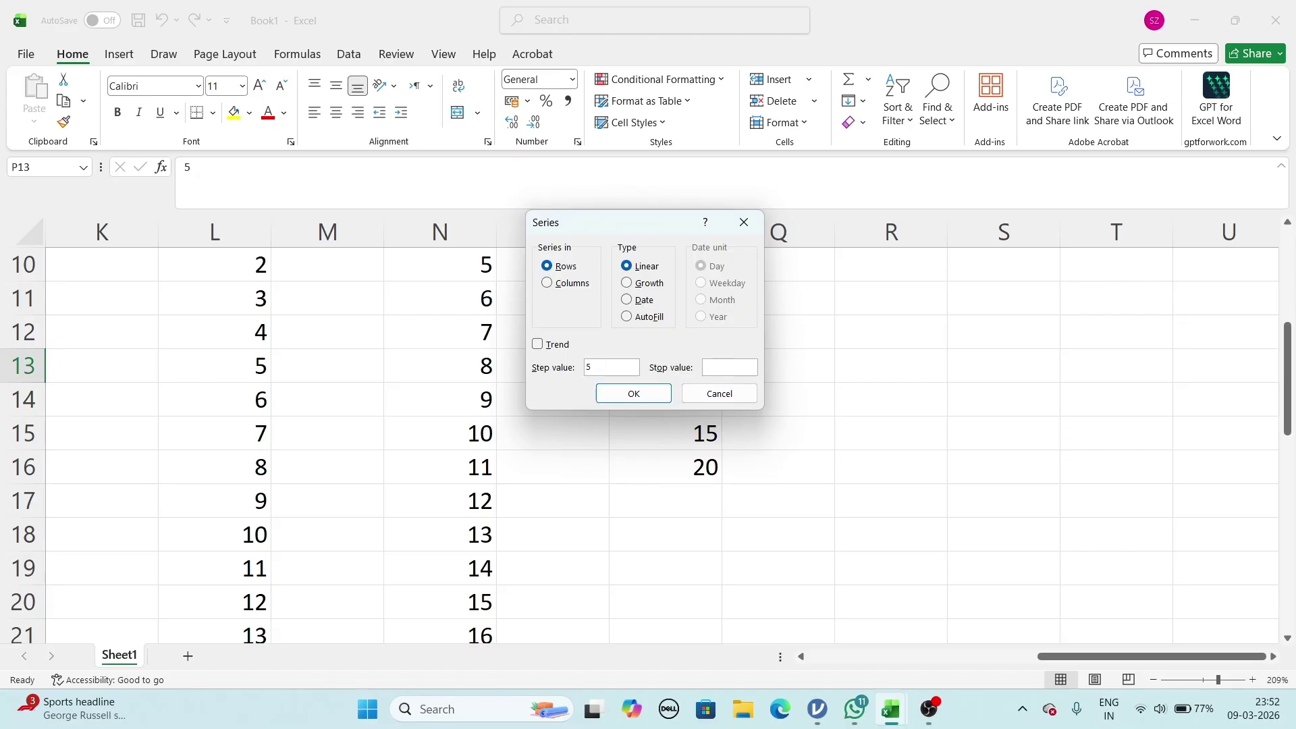
pyautogui.write('50')
pyautogui.click(658, 397)
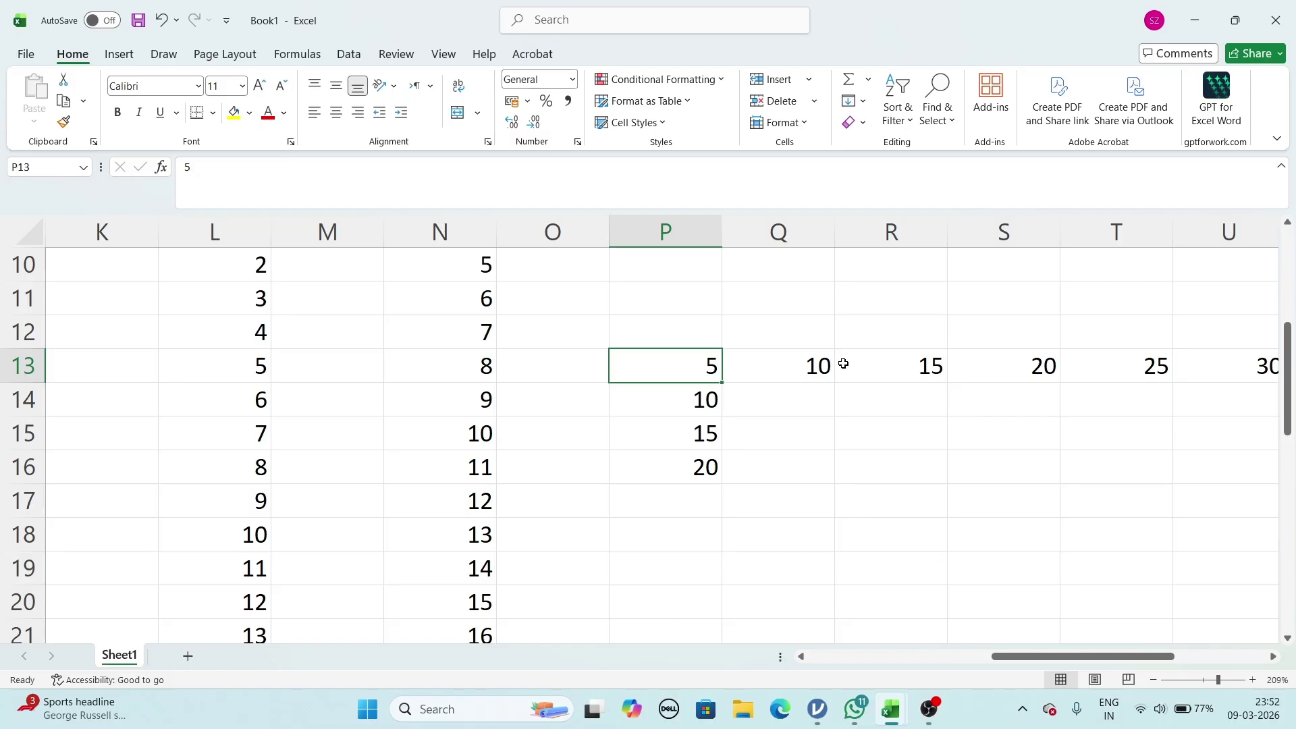
# Step: Fill a linear series down the column from P13, with step value 5 and stop value 50
pyautogui.click(856, 101)
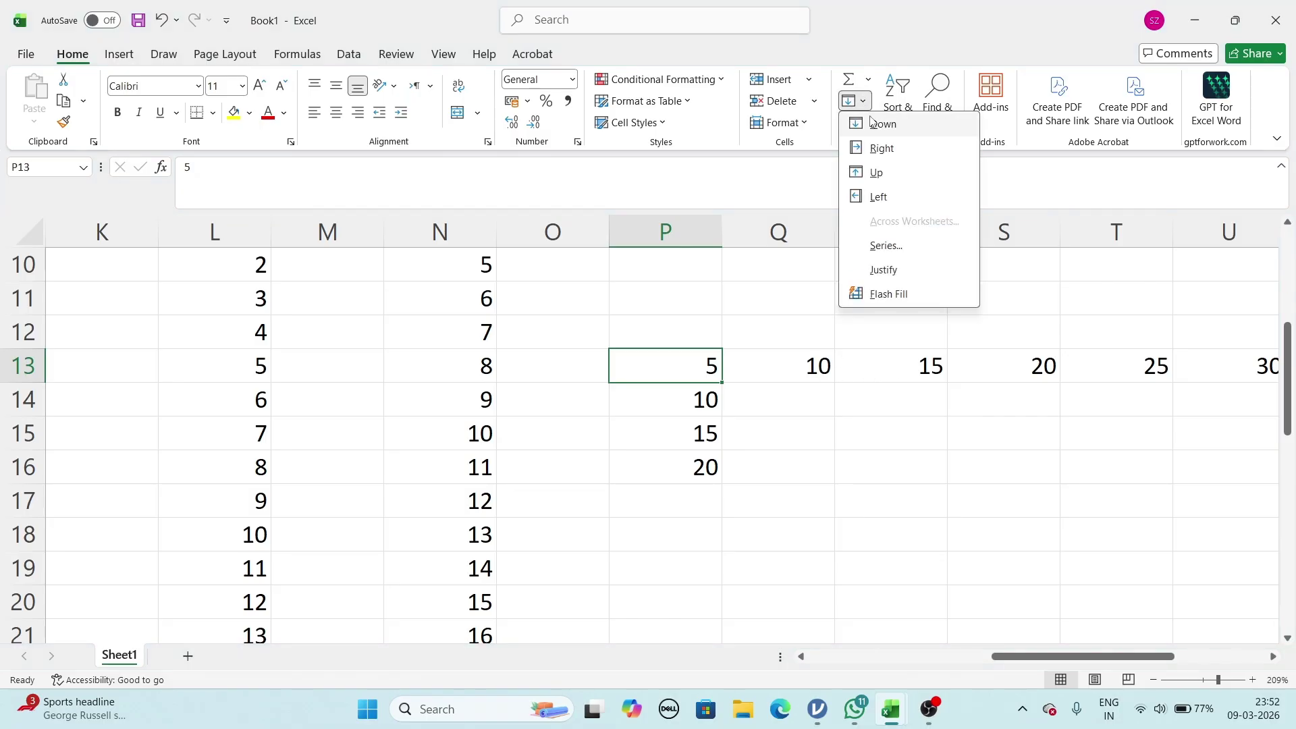
pyautogui.click(887, 245)
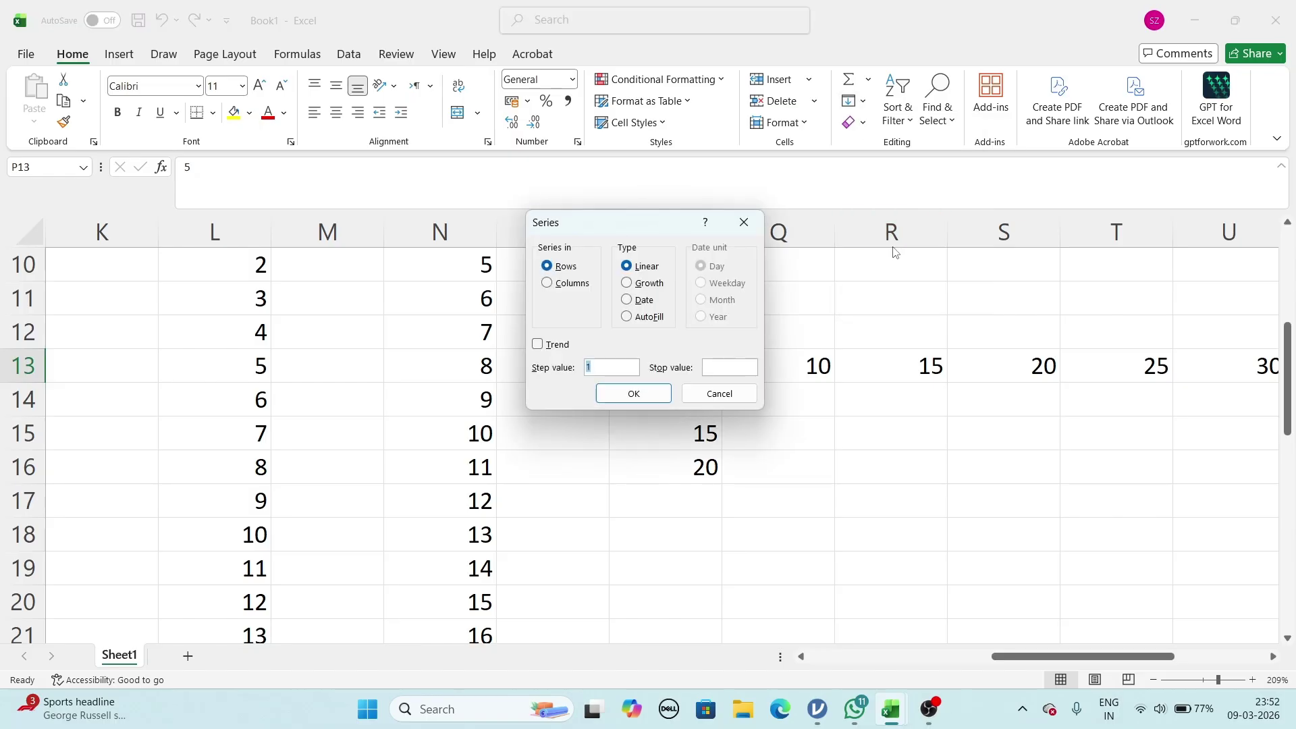
pyautogui.click(547, 283)
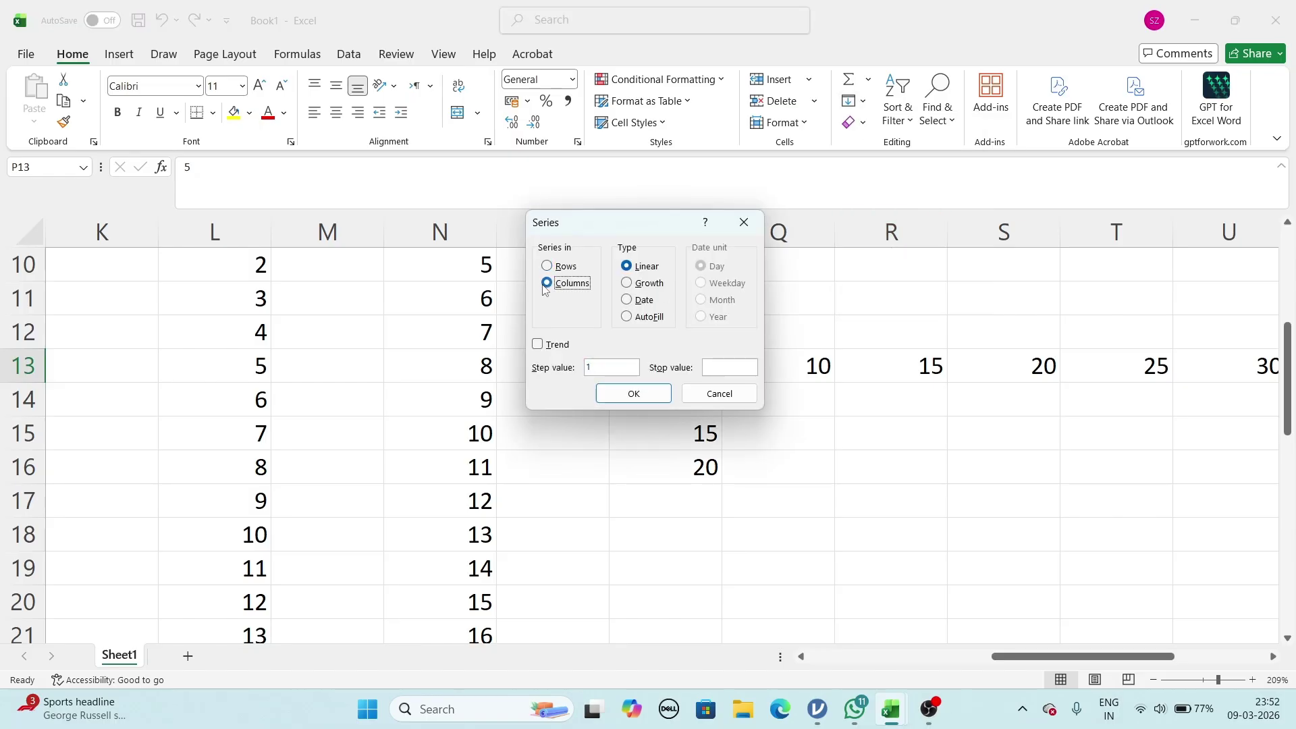
pyautogui.click(608, 366)
pyautogui.click(647, 393)
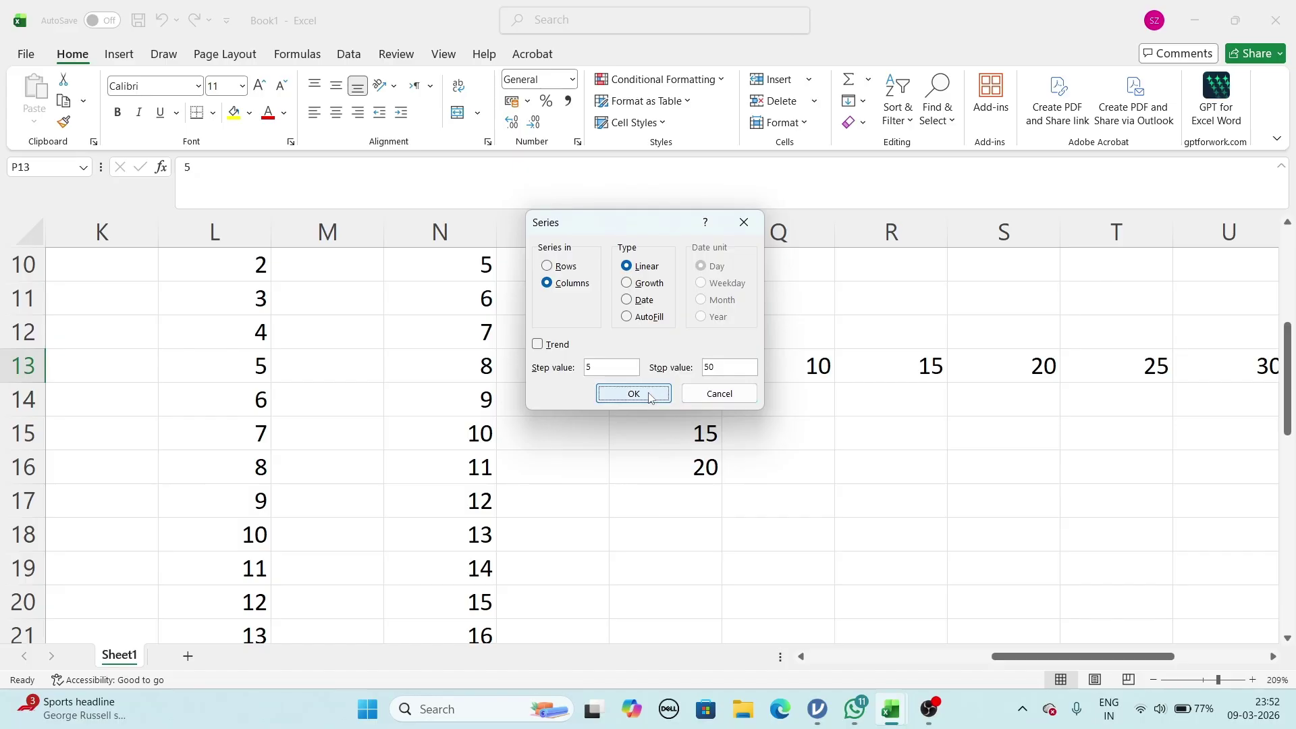
# Step: Enter 59 in the empty cell T37 and keep that cell selected
pyautogui.scroll(-5, 802, 483)
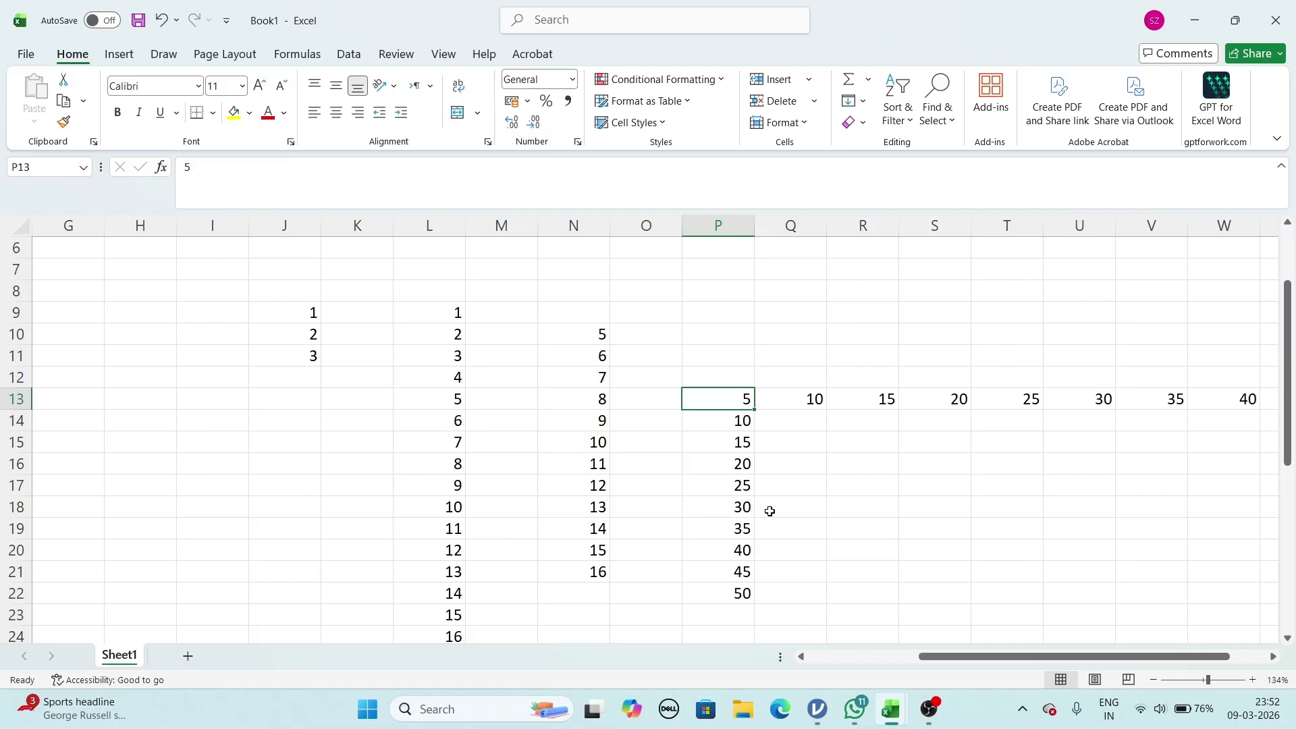
pyautogui.scroll(-9, 770, 510)
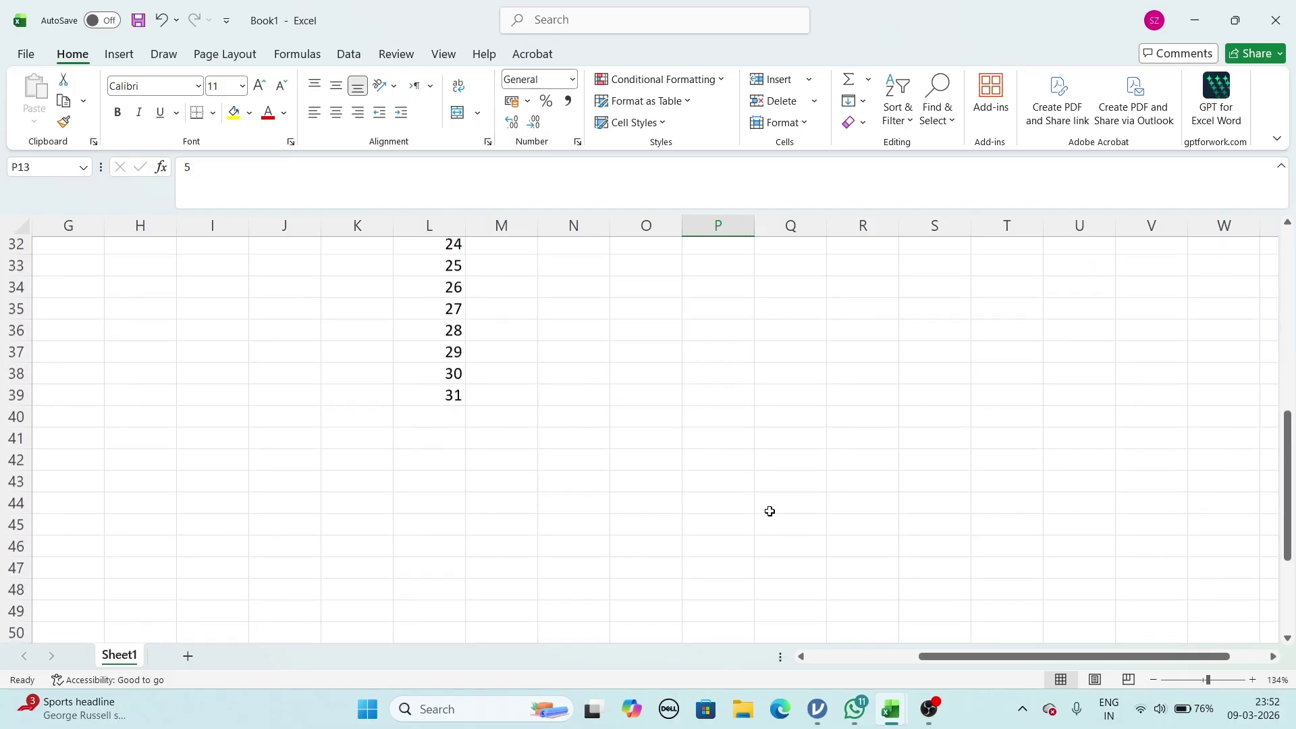
pyautogui.hscroll(1, 770, 511)
pyautogui.hscroll(5, 770, 511)
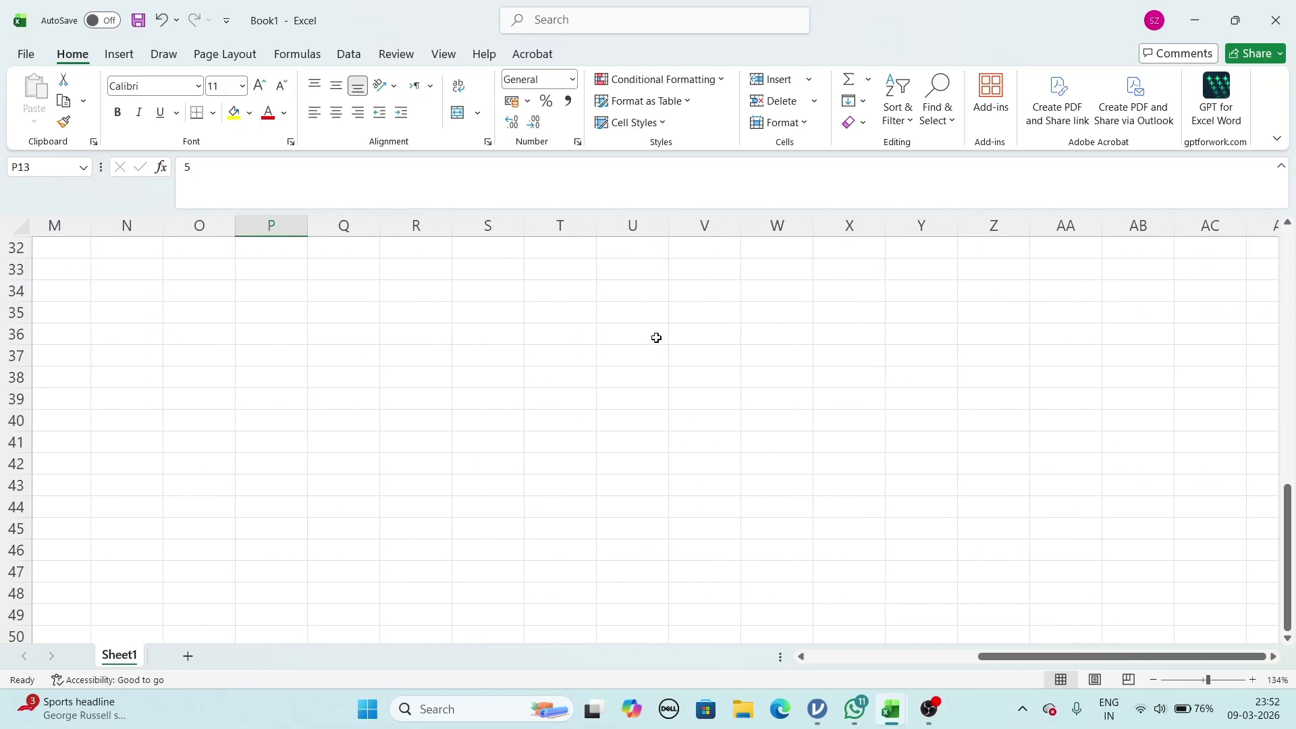
pyautogui.click(568, 347)
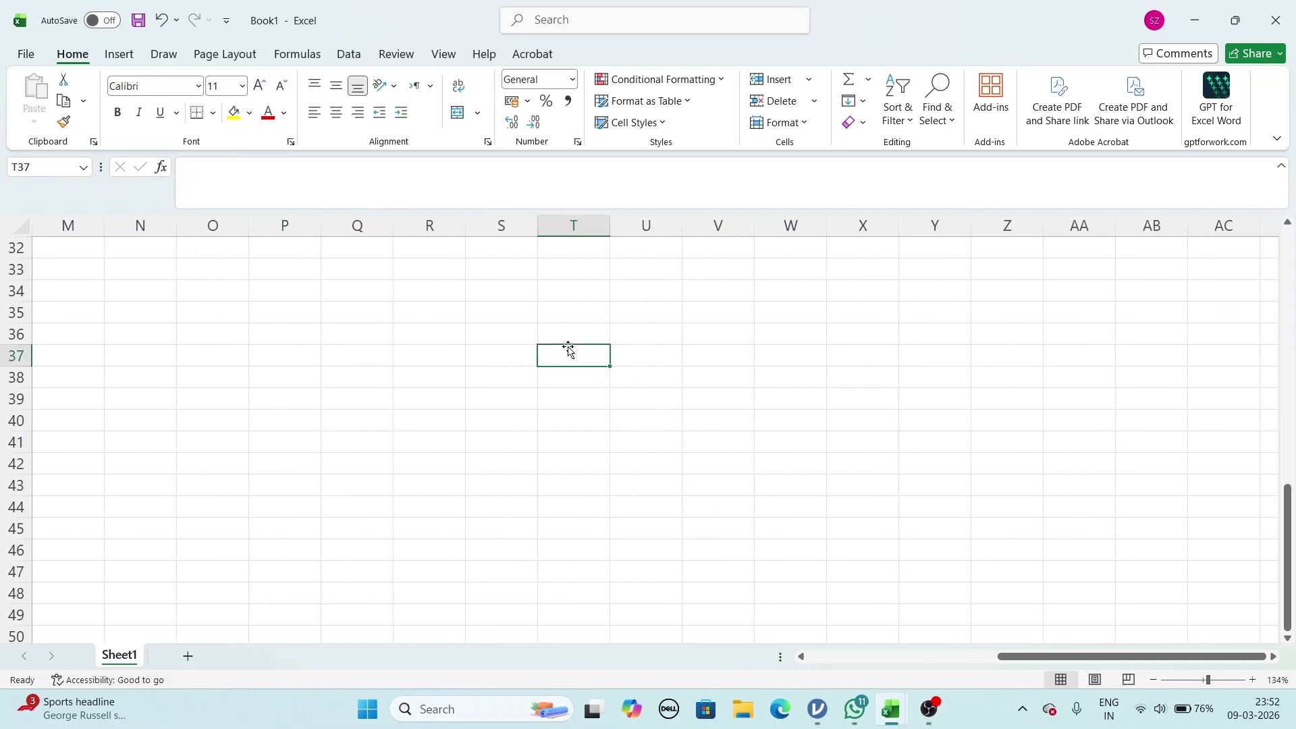
pyautogui.write('59')
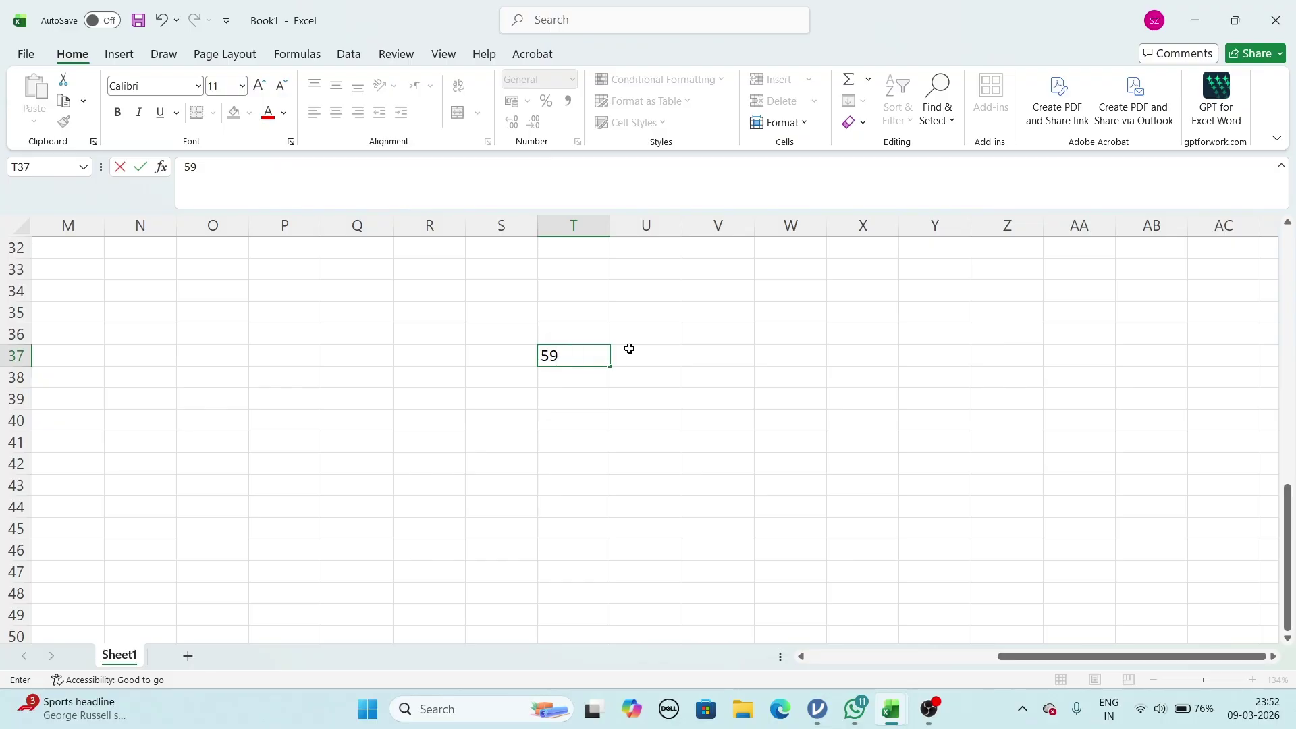
pyautogui.press('Return')
pyautogui.click(594, 359)
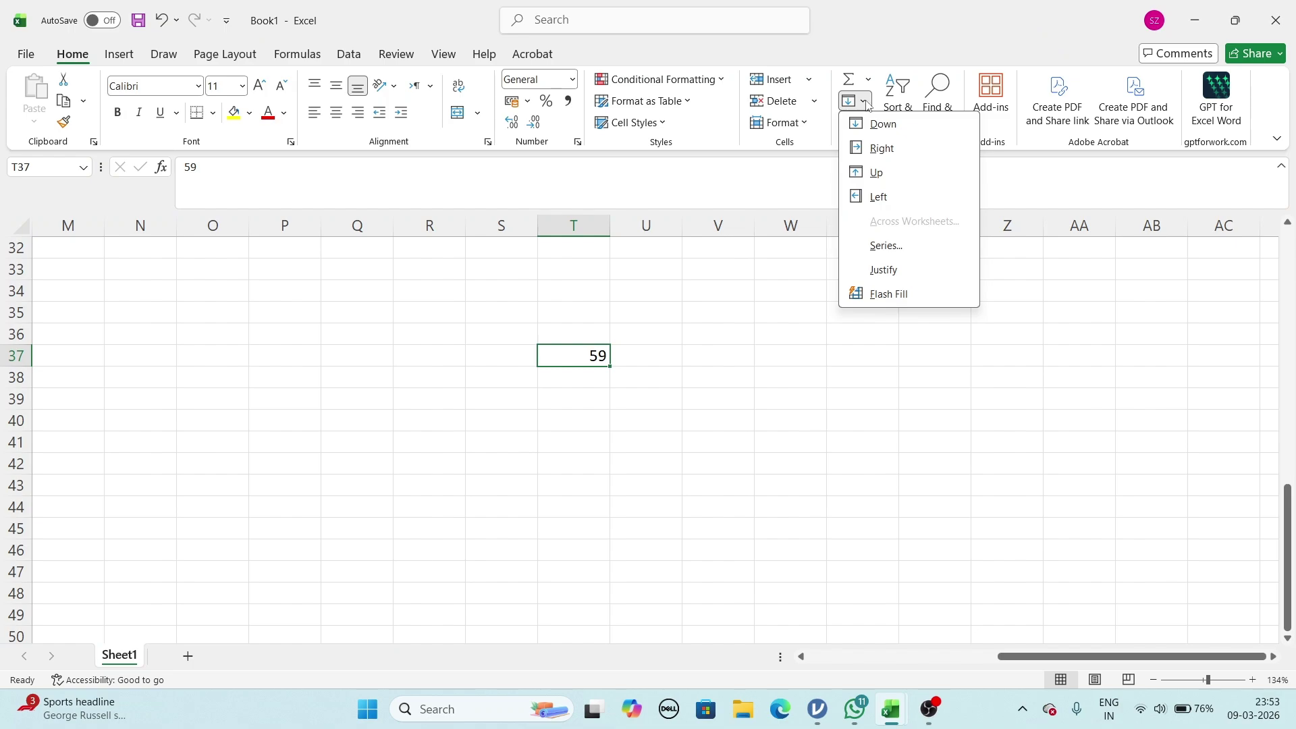
pyautogui.click(619, 382)
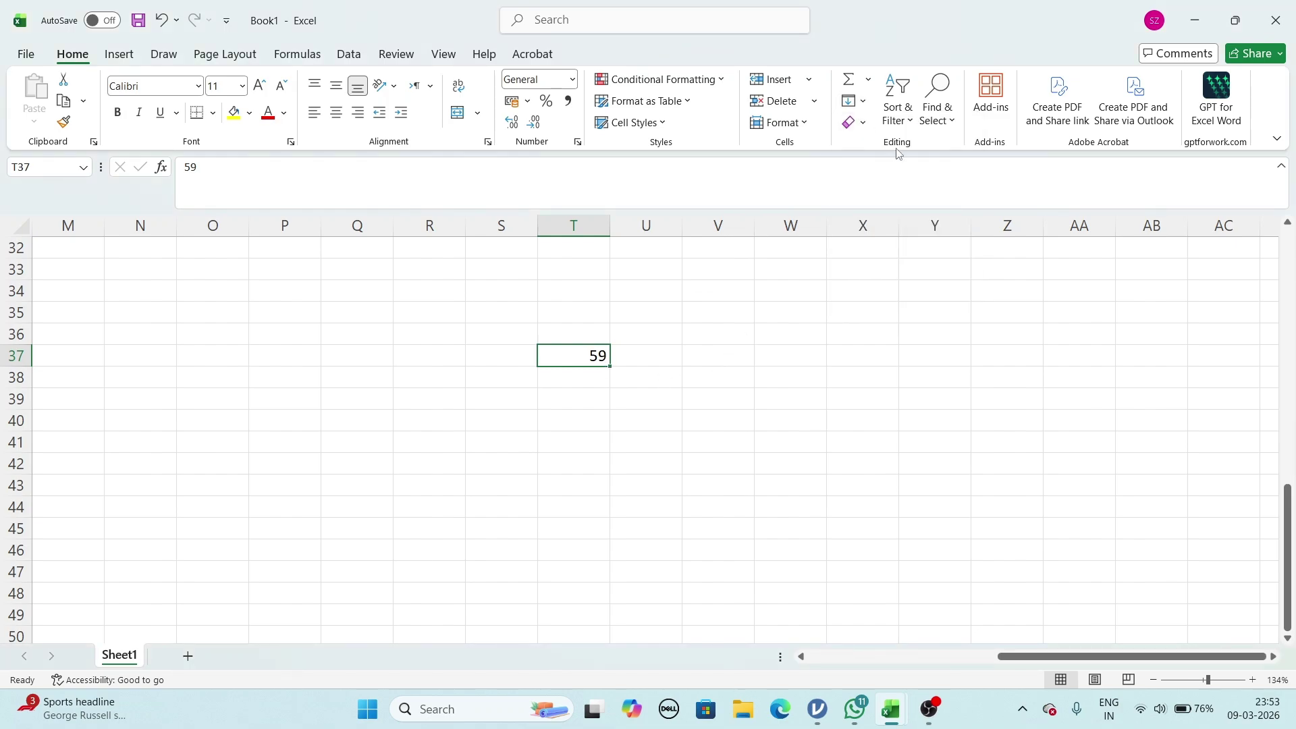
pyautogui.click(863, 101)
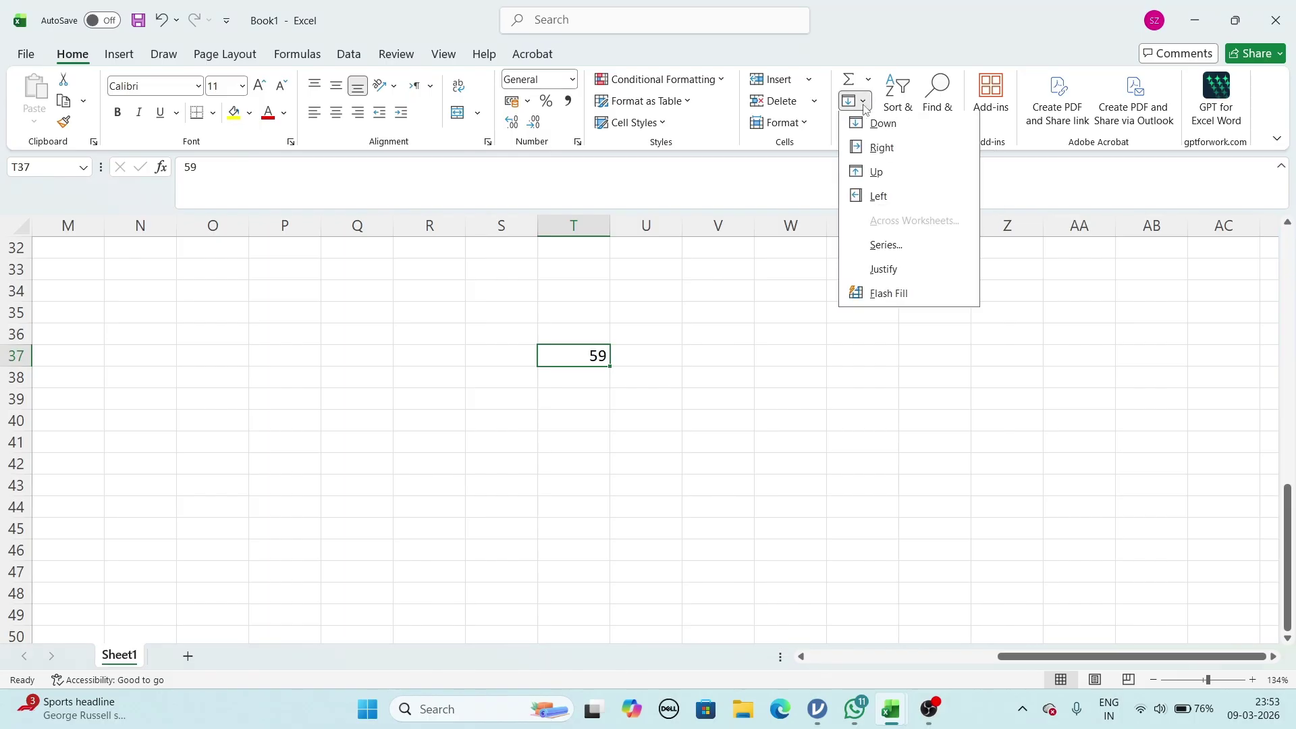
pyautogui.click(863, 102)
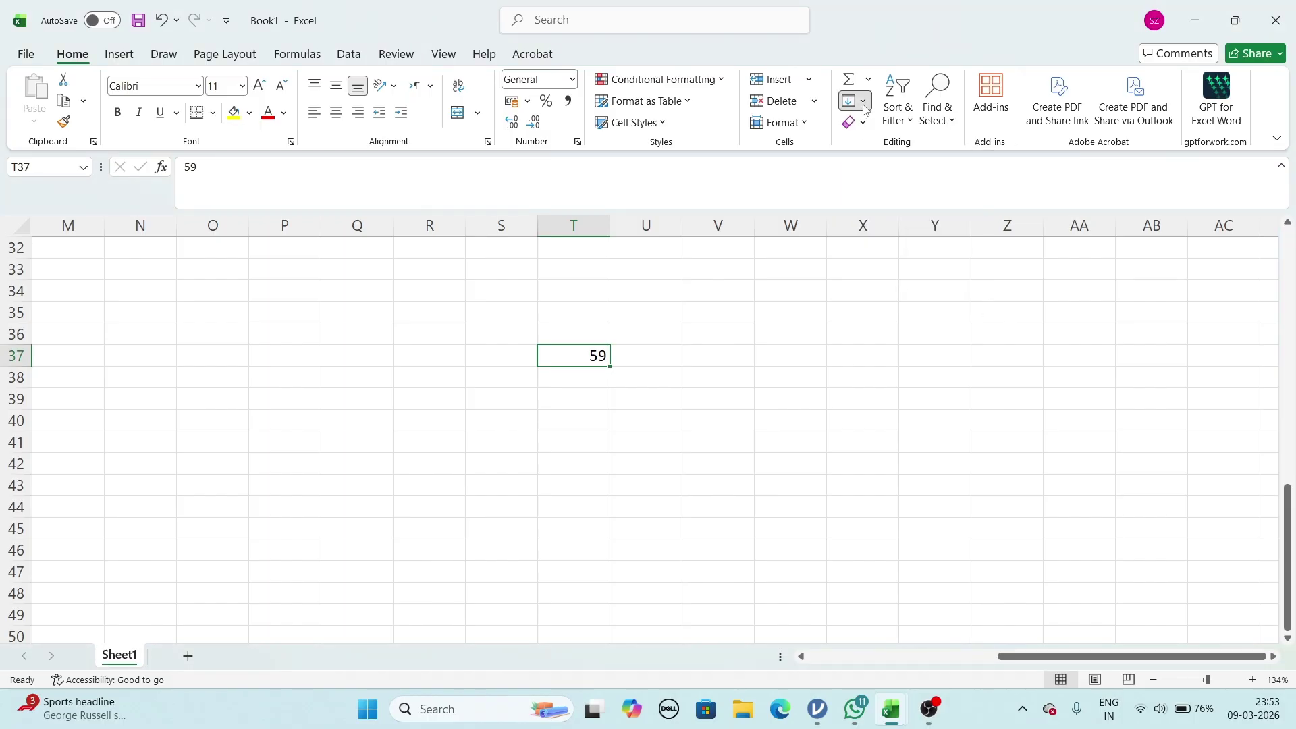
pyautogui.click(863, 102)
pyautogui.click(863, 102)
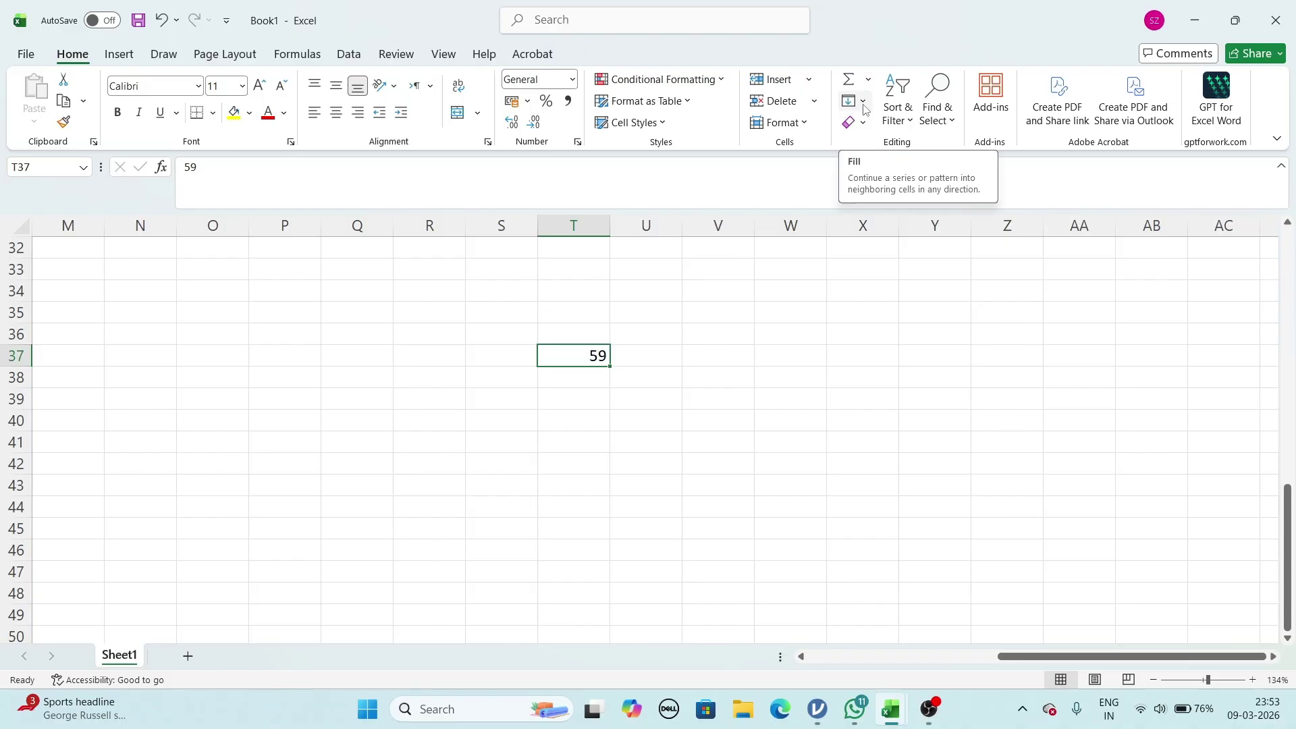
# Step: Fill a linear series in columns starting from T37, with step value 59 and stop value 590
pyautogui.click(867, 104)
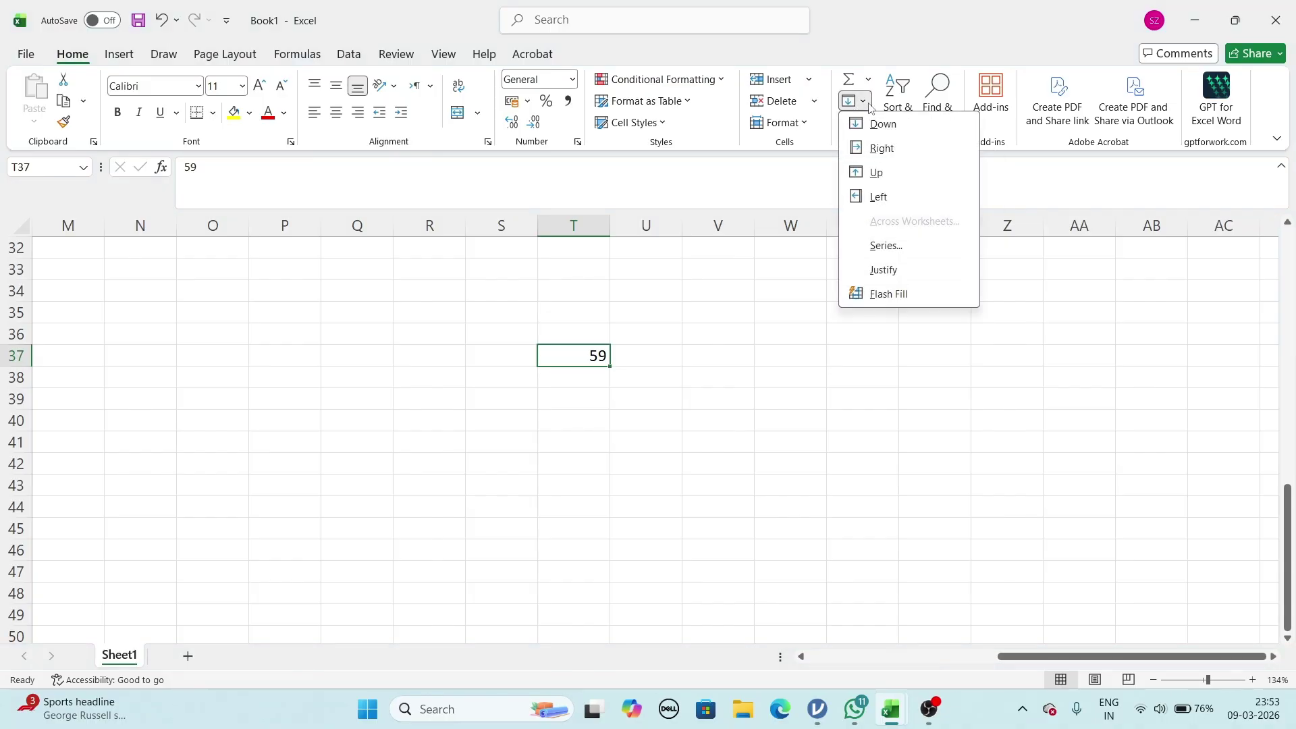
pyautogui.click(887, 247)
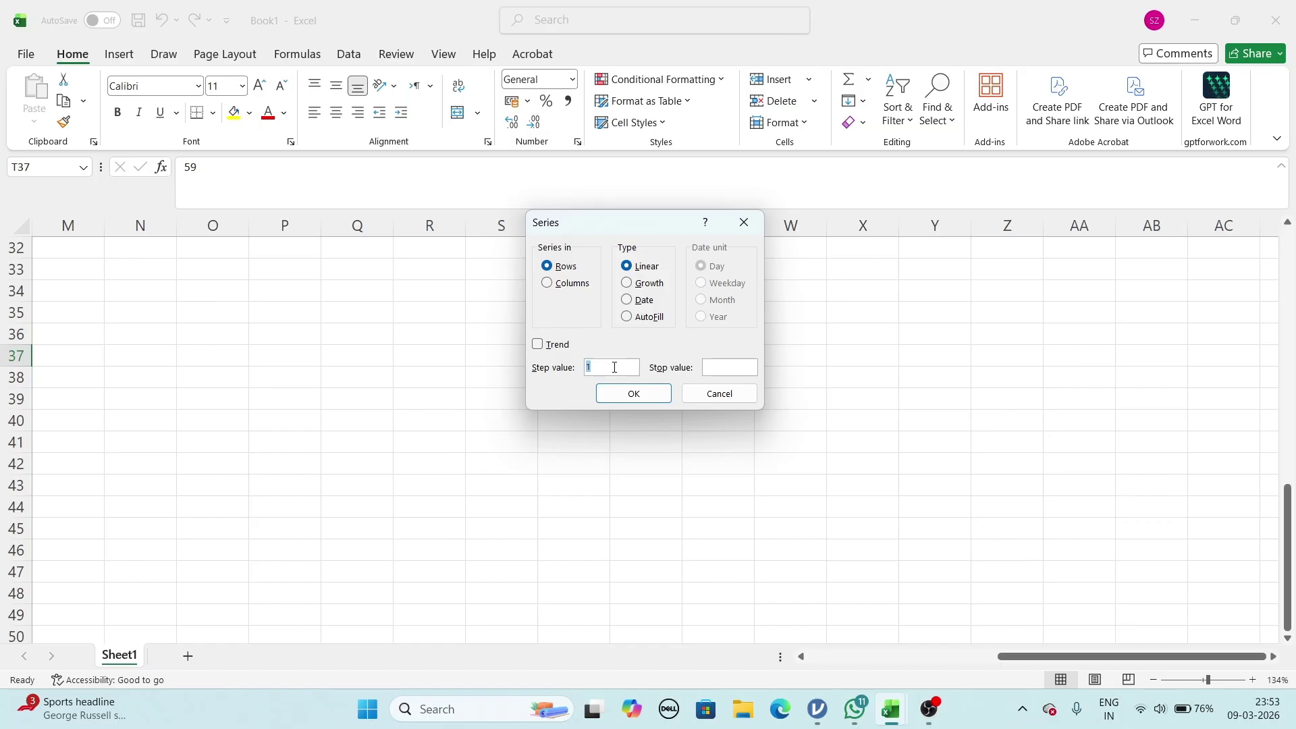
pyautogui.write('59')
pyautogui.click(731, 366)
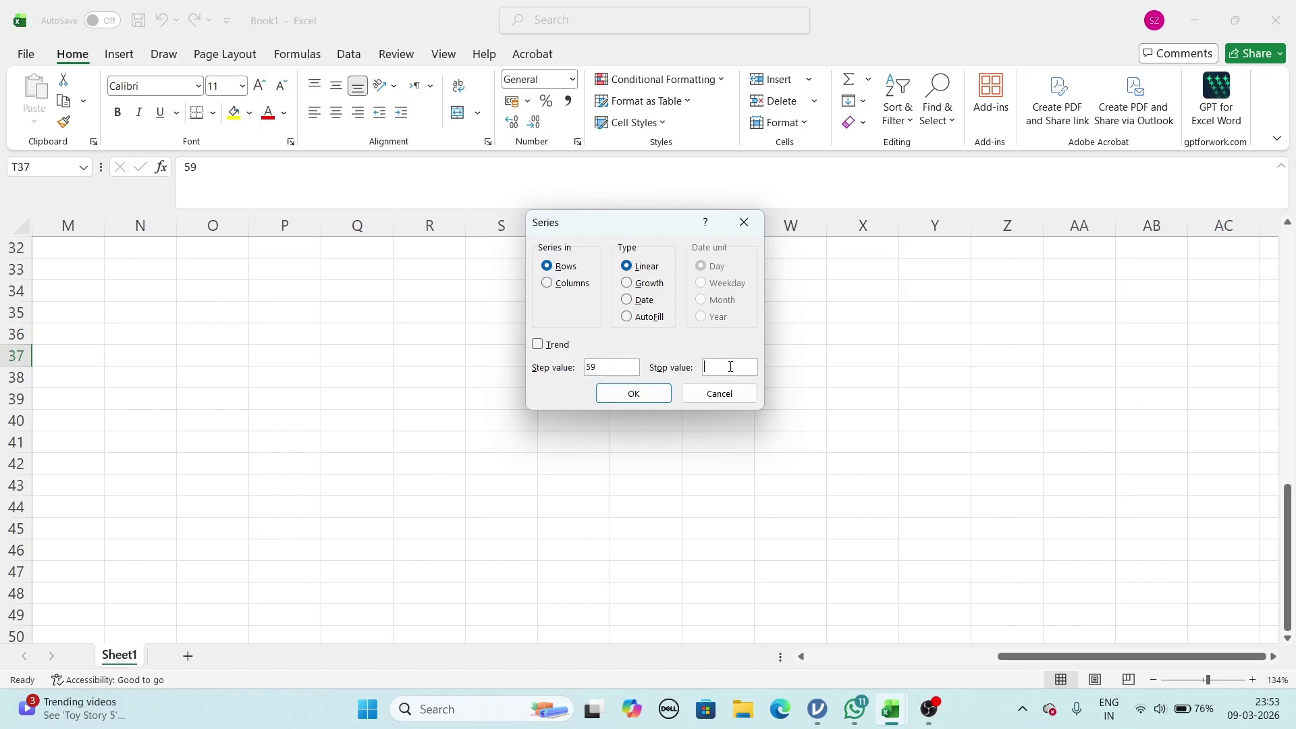
pyautogui.write('590')
pyautogui.click(547, 284)
pyautogui.click(637, 392)
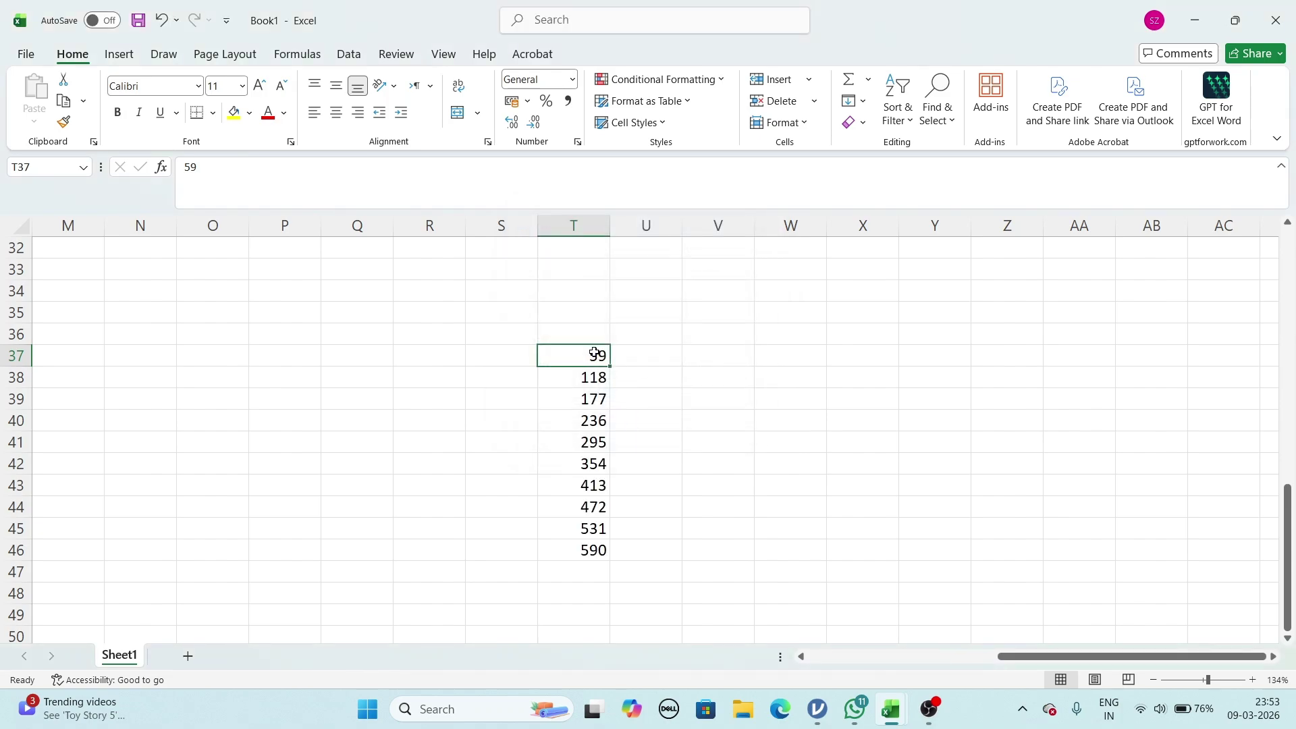